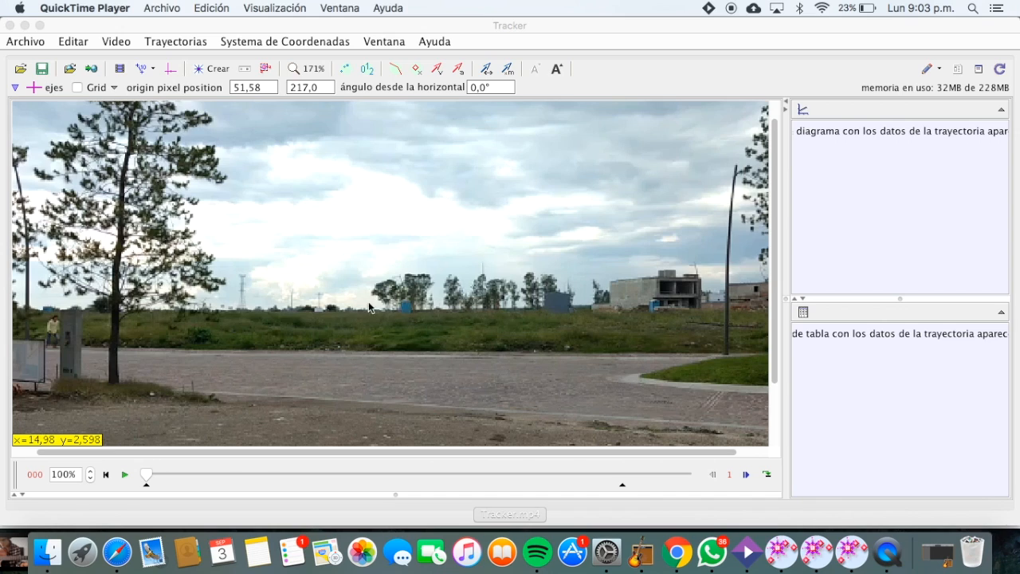
pyautogui.click(40, 565)
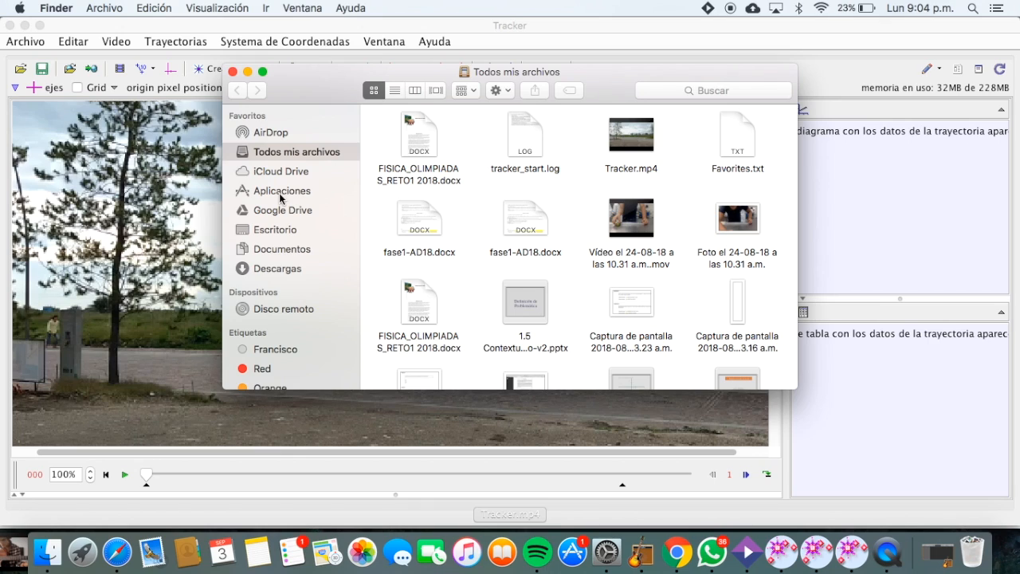
pyautogui.click(233, 72)
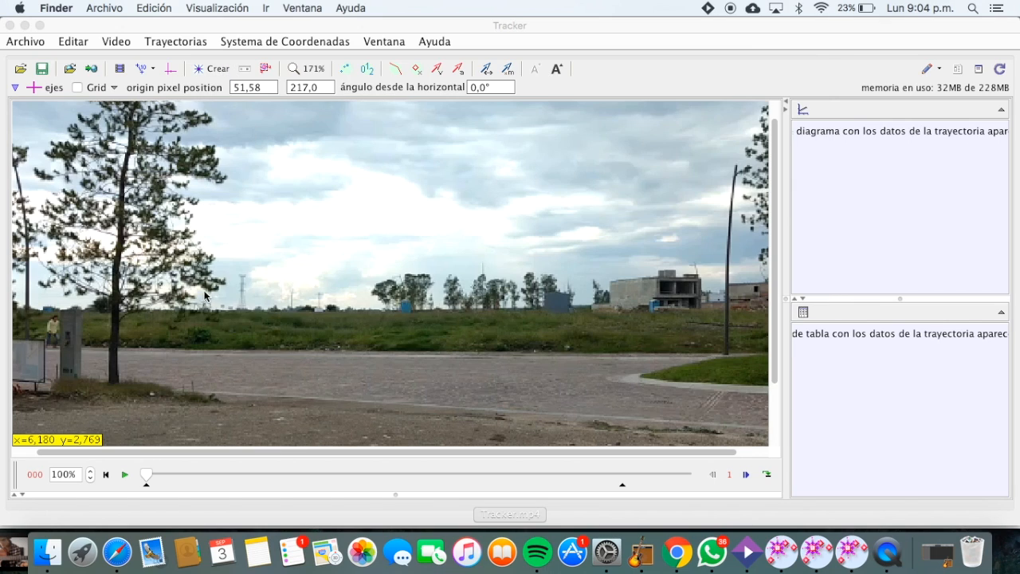
# Display the coordinate axes and place their origin at the feet of the person beside the stone pillar
pyautogui.click(170, 70)
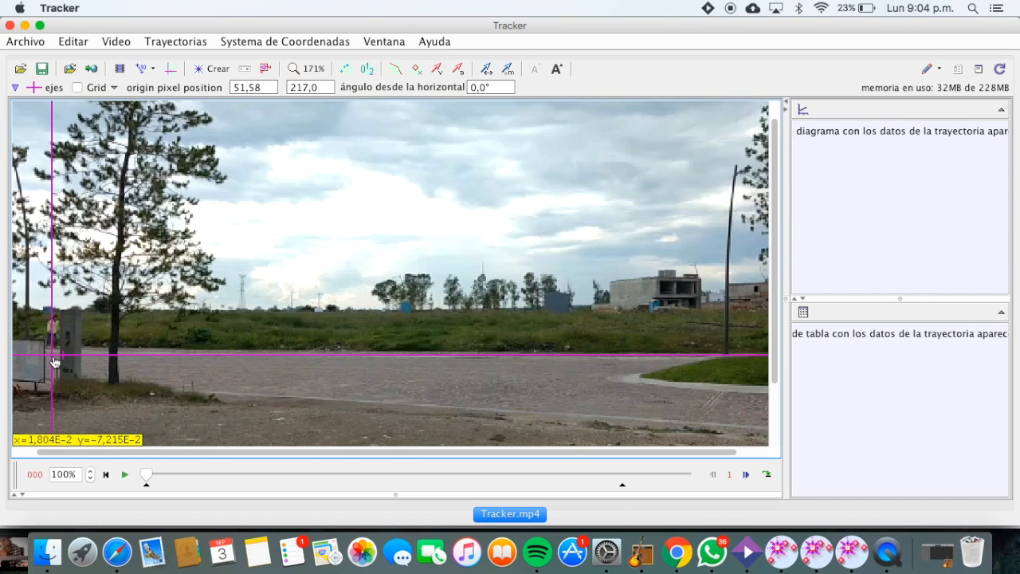
pyautogui.moveTo(51, 361); pyautogui.dragTo(53, 361)
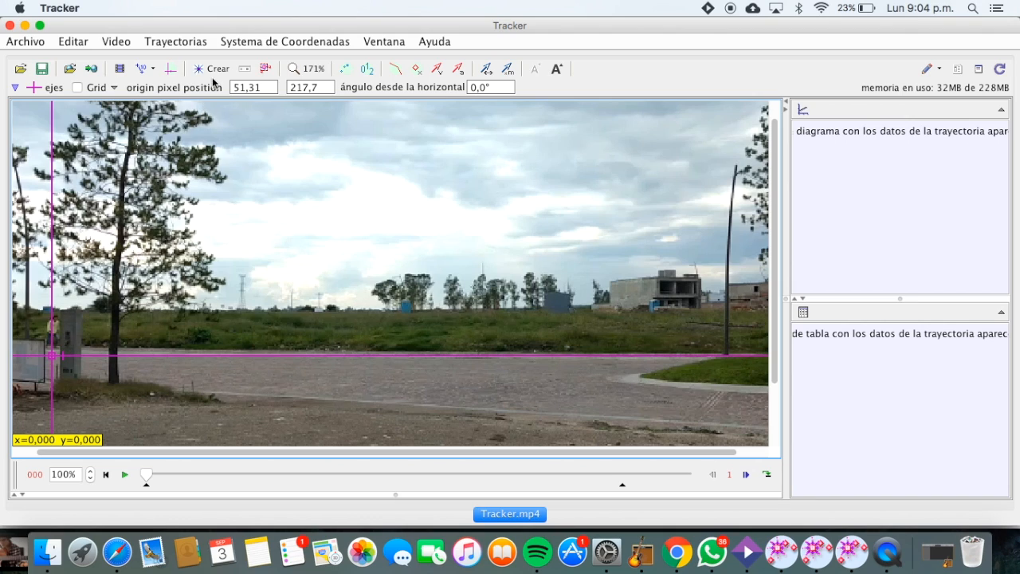
# Create a calibration stick from the person at the start to the distant lamp post and set its length to 30 m
pyautogui.click(153, 69)
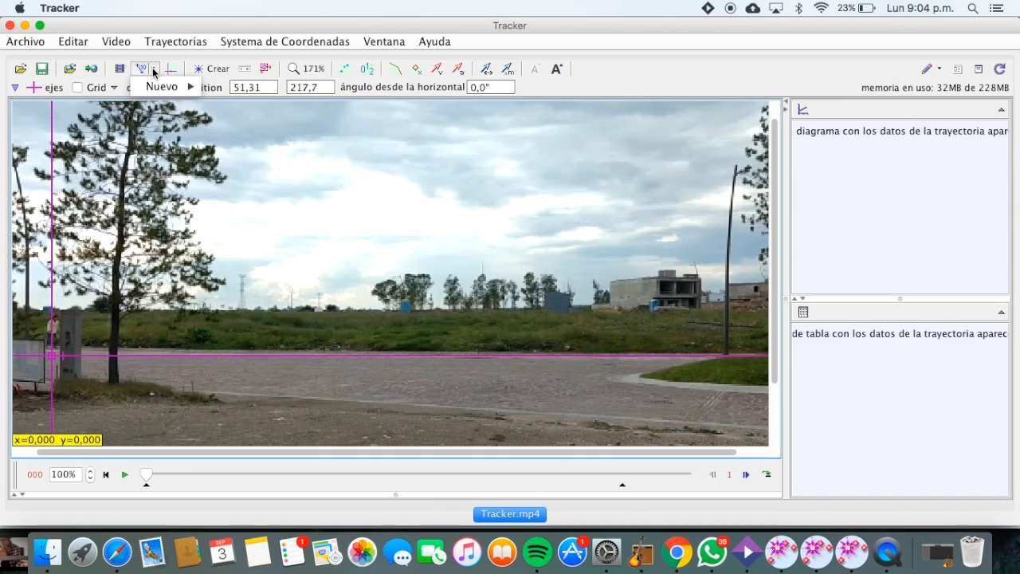
pyautogui.moveTo(176, 86)
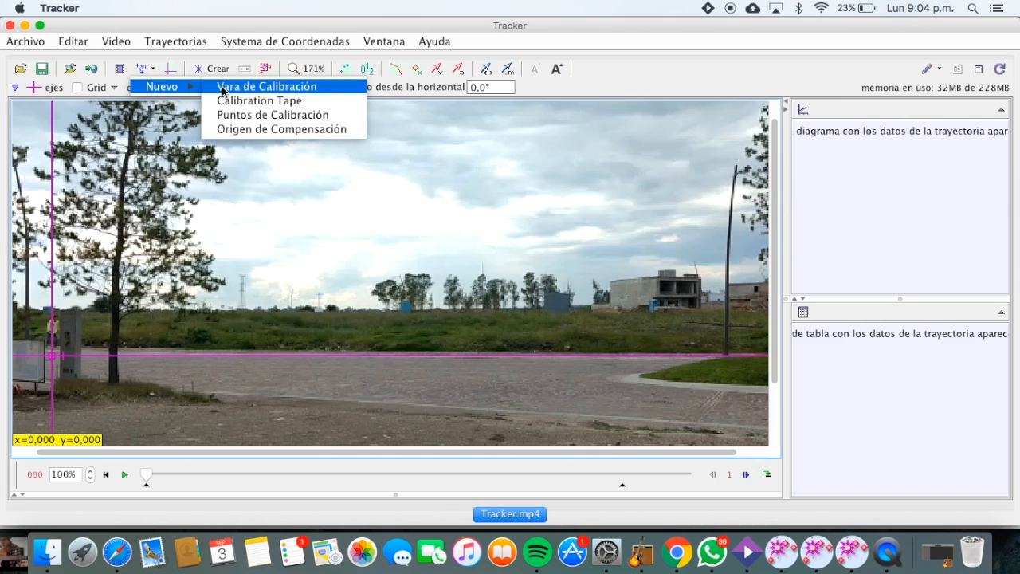
pyautogui.click(242, 88)
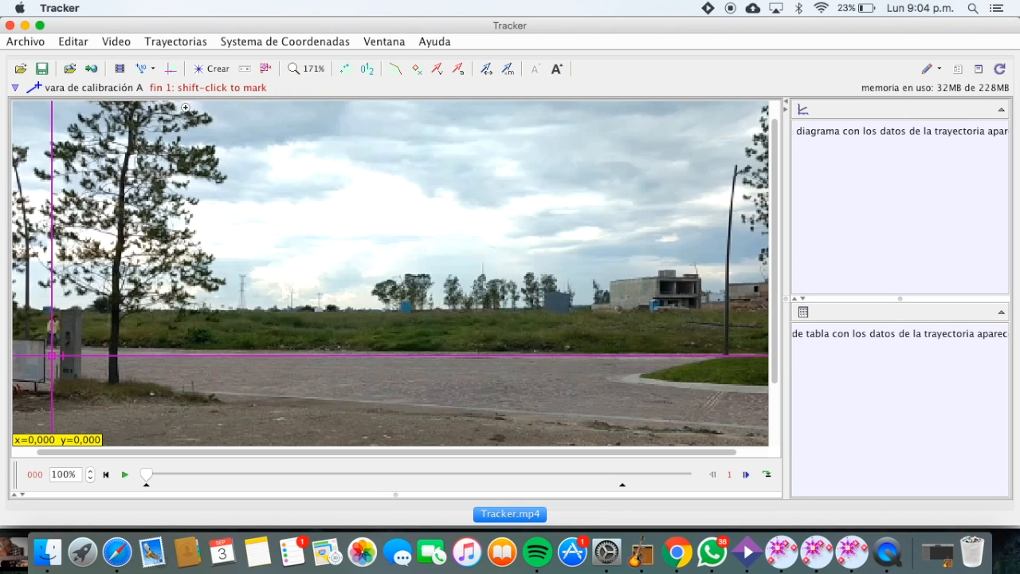
pyautogui.keyDown('shift'); pyautogui.click(52, 334); pyautogui.keyUp('shift')
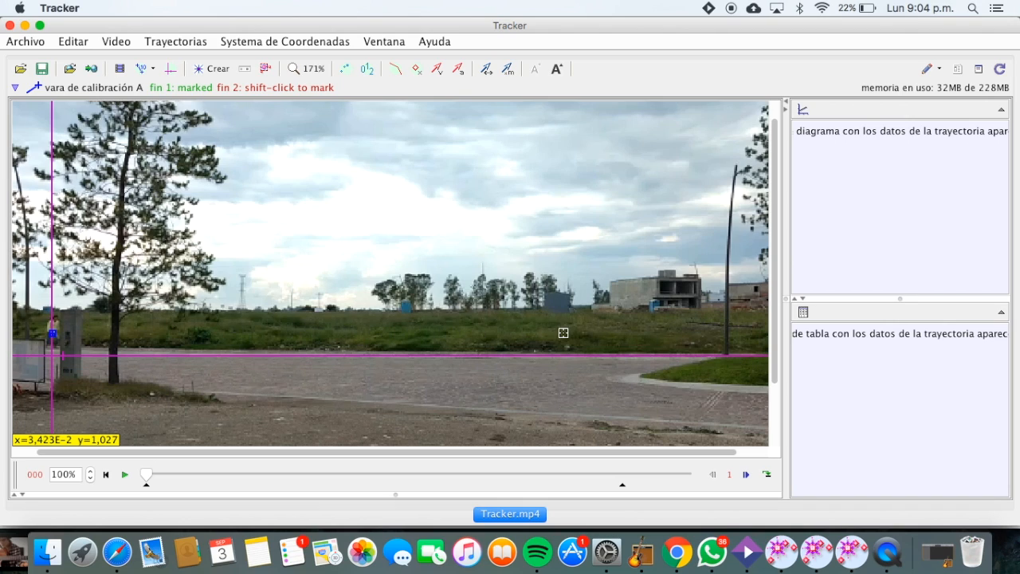
pyautogui.keyDown('shift'); pyautogui.click(725, 335); pyautogui.keyUp('shift')
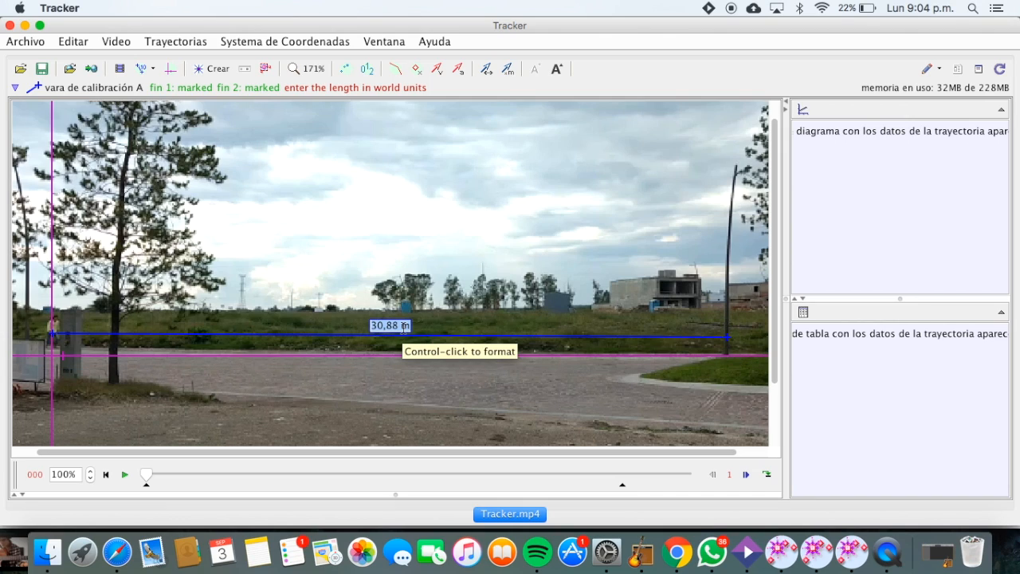
pyautogui.write('30')
pyautogui.press('Return')
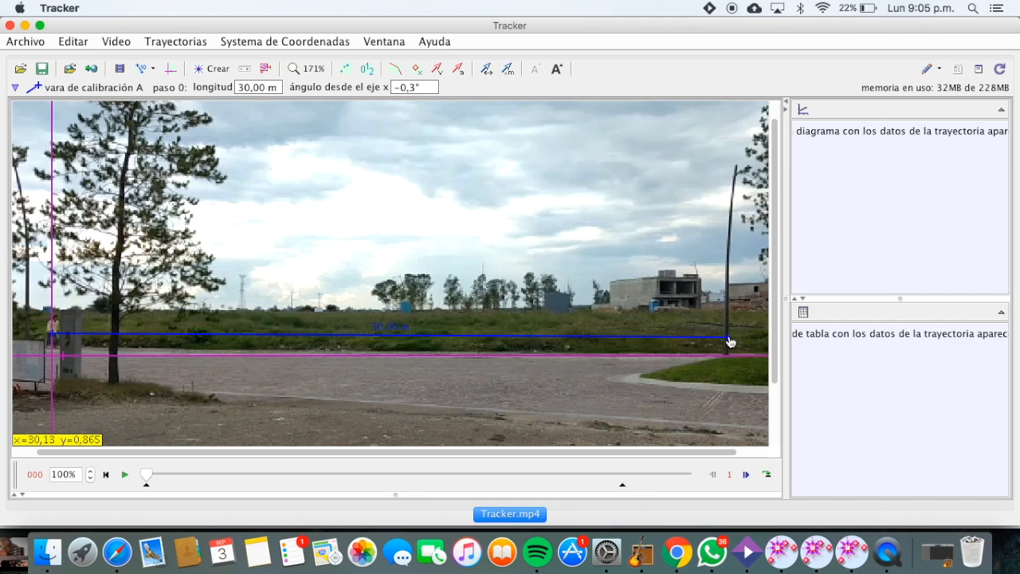
# Move the calibration stick's ends onto the lamp post's base and the axes origin so that it lies along the x-axis
pyautogui.moveTo(727, 339); pyautogui.dragTo(726, 356)
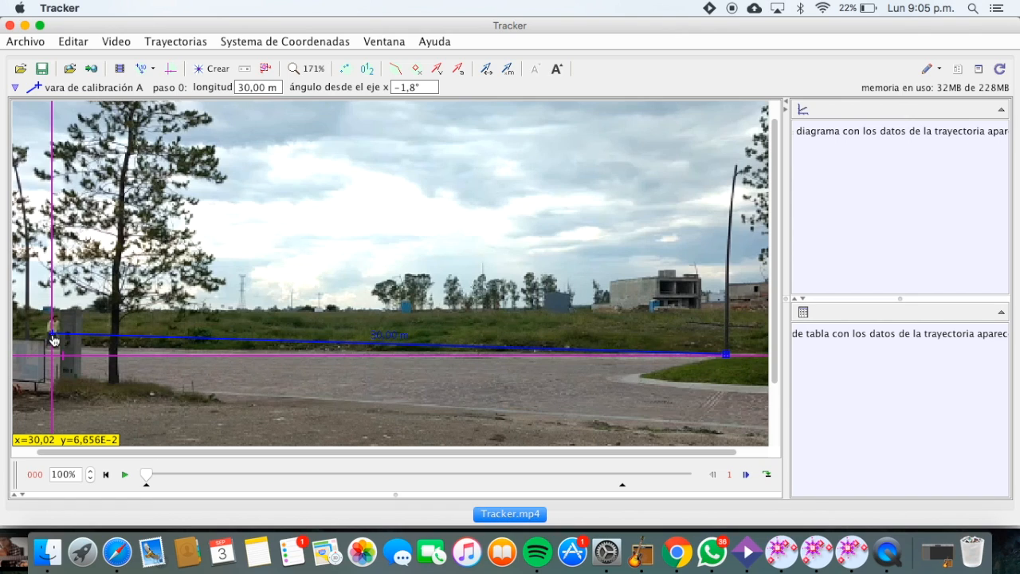
pyautogui.moveTo(53, 337); pyautogui.dragTo(51, 356)
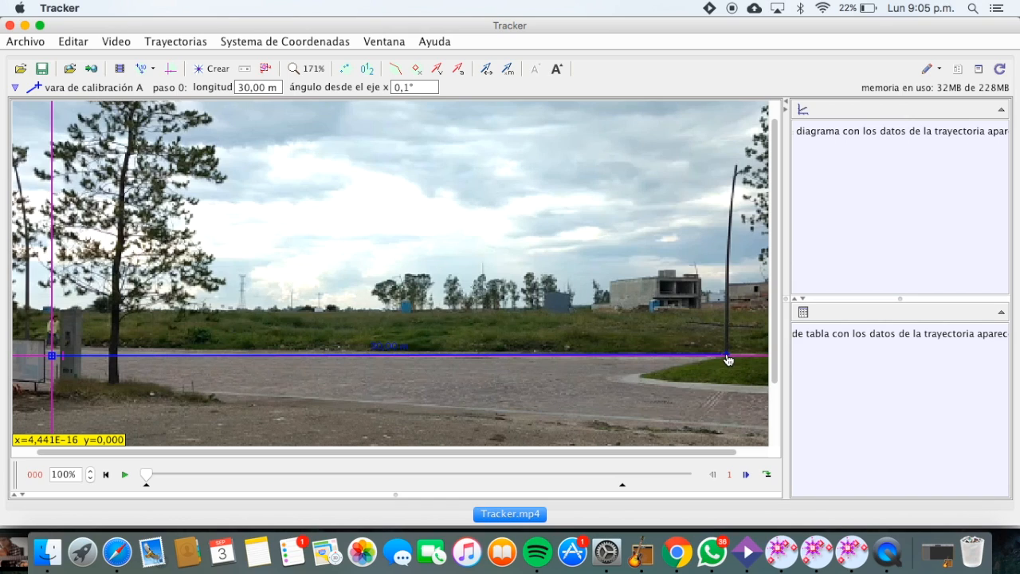
pyautogui.moveTo(728, 359); pyautogui.dragTo(727, 360)
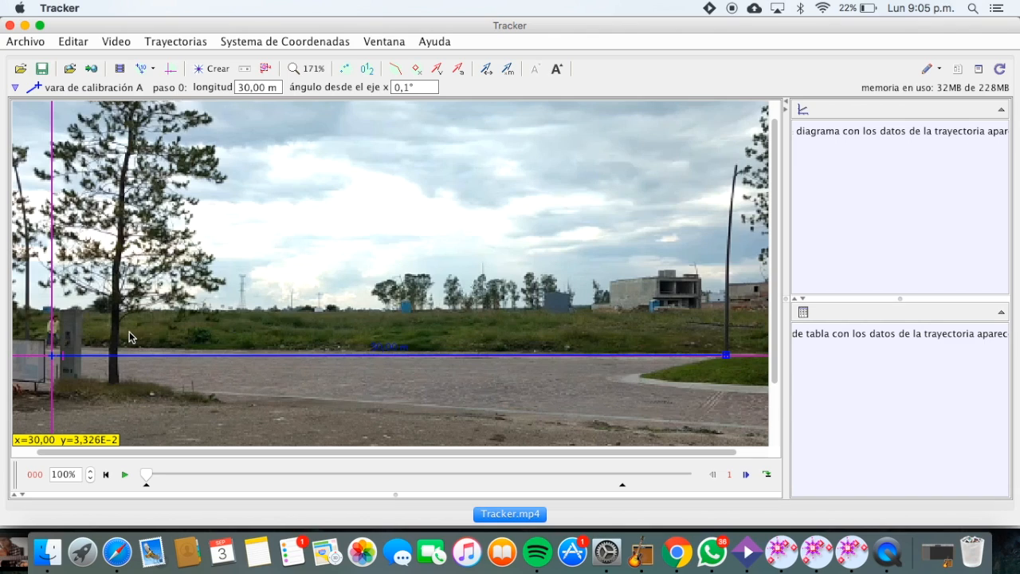
# Create a point mass track for the runner
pyautogui.click(190, 46)
pyautogui.moveTo(207, 61)
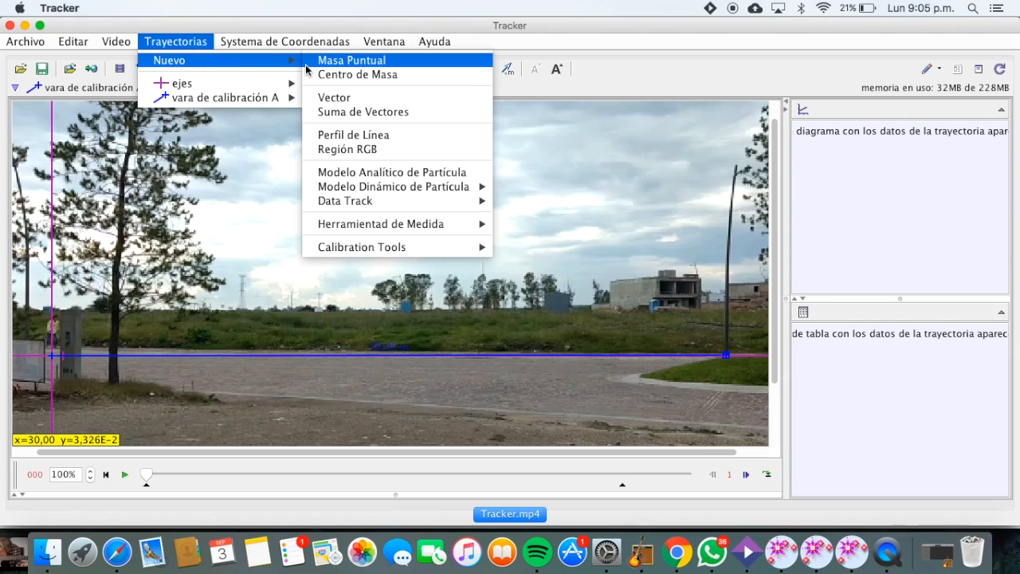
pyautogui.click(352, 61)
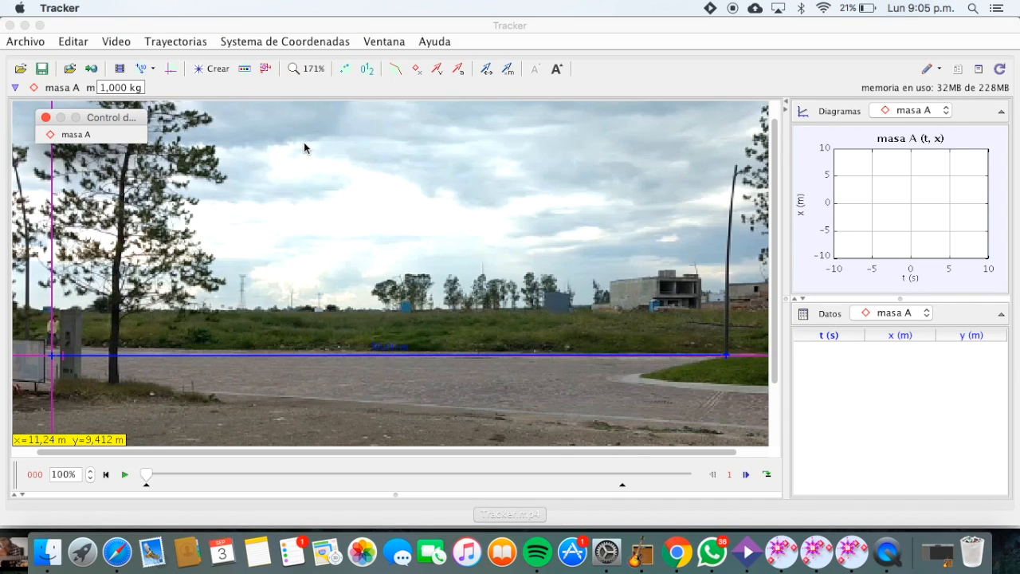
pyautogui.click(55, 335)
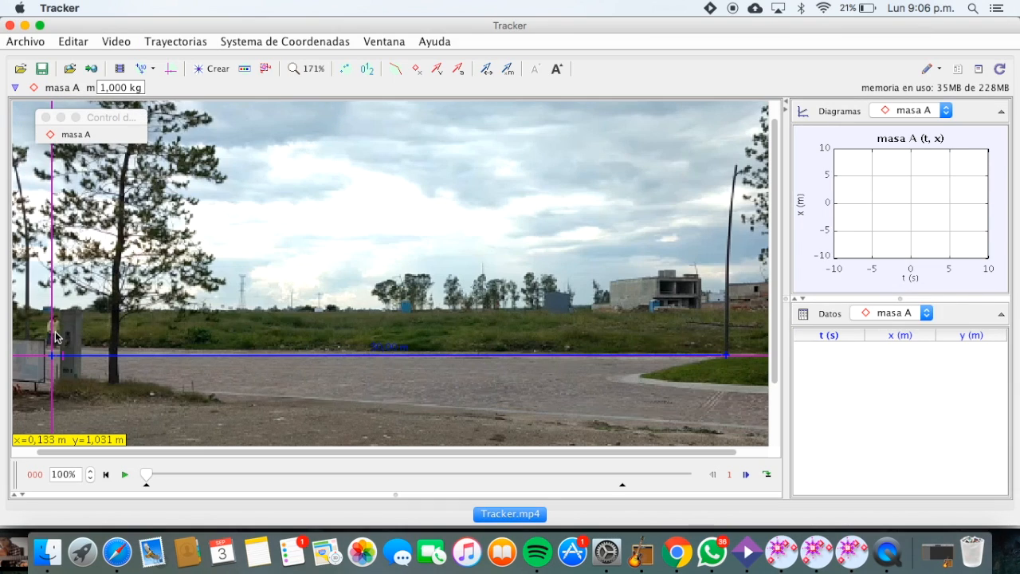
pyautogui.click(125, 132)
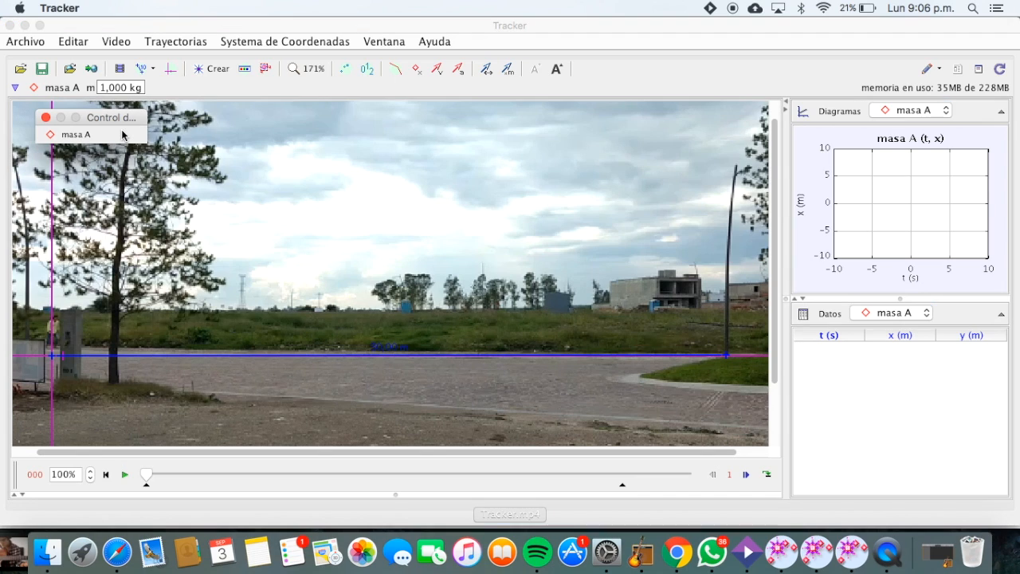
pyautogui.click(53, 326)
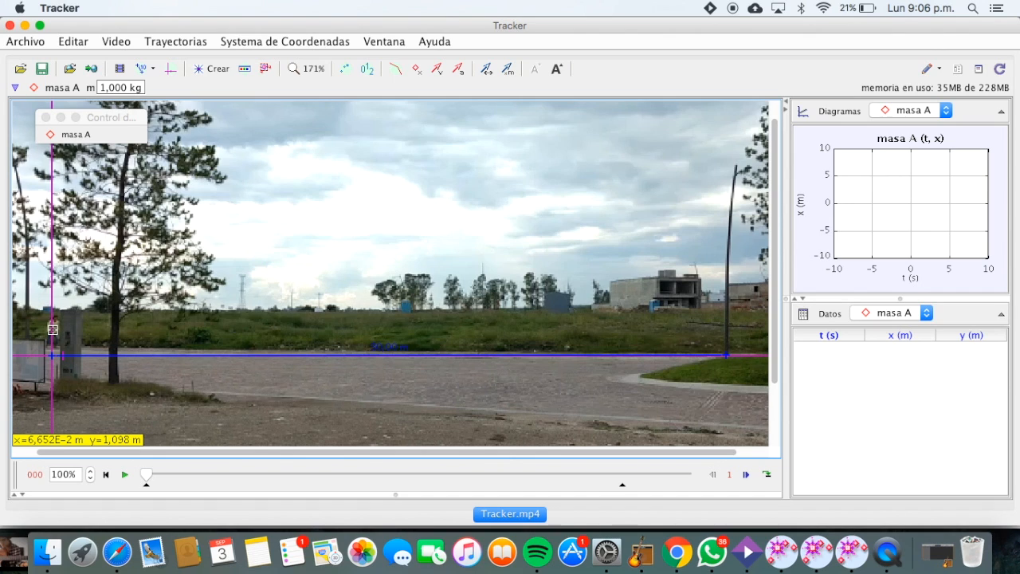
# Mark the runner's position for masa A frame by frame, from frame 0 until the runner reaches the lamp post
pyautogui.keyDown('shift'); pyautogui.click(53, 329); pyautogui.keyUp('shift')
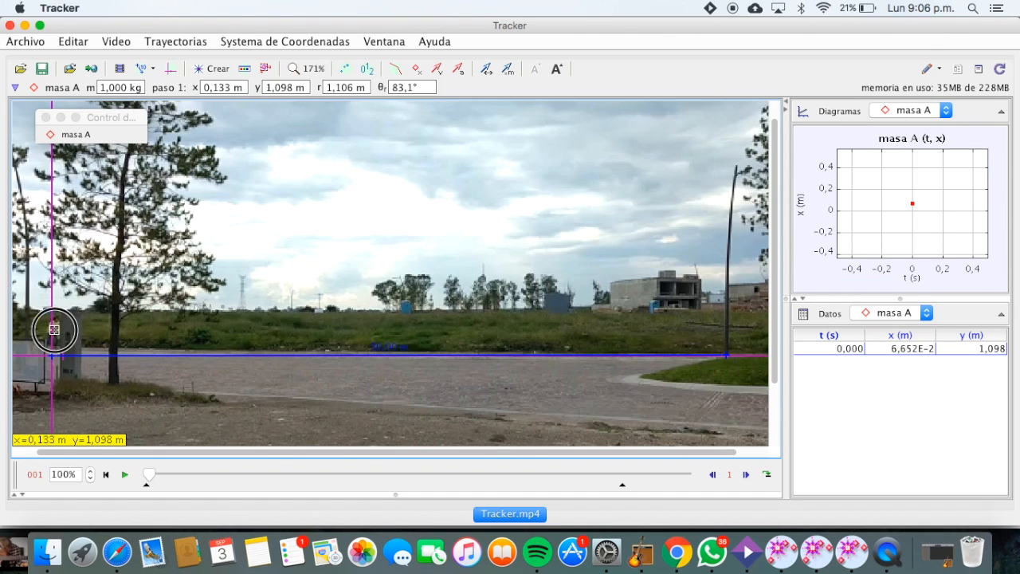
pyautogui.keyDown('shift'); pyautogui.click(54, 329); pyautogui.keyUp('shift')
pyautogui.keyDown('shift'); pyautogui.click(56, 329); pyautogui.keyUp('shift')
pyautogui.keyDown('shift'); pyautogui.click(58, 330); pyautogui.keyUp('shift')
pyautogui.keyDown('shift'); pyautogui.click(58, 331); pyautogui.keyUp('shift')
pyautogui.keyDown('shift'); pyautogui.click(60, 331); pyautogui.keyUp('shift')
pyautogui.keyDown('shift'); pyautogui.click(61, 332); pyautogui.keyUp('shift')
pyautogui.keyDown('shift'); pyautogui.click(63, 332); pyautogui.keyUp('shift')
pyautogui.keyDown('shift'); pyautogui.click(65, 333); pyautogui.keyUp('shift')
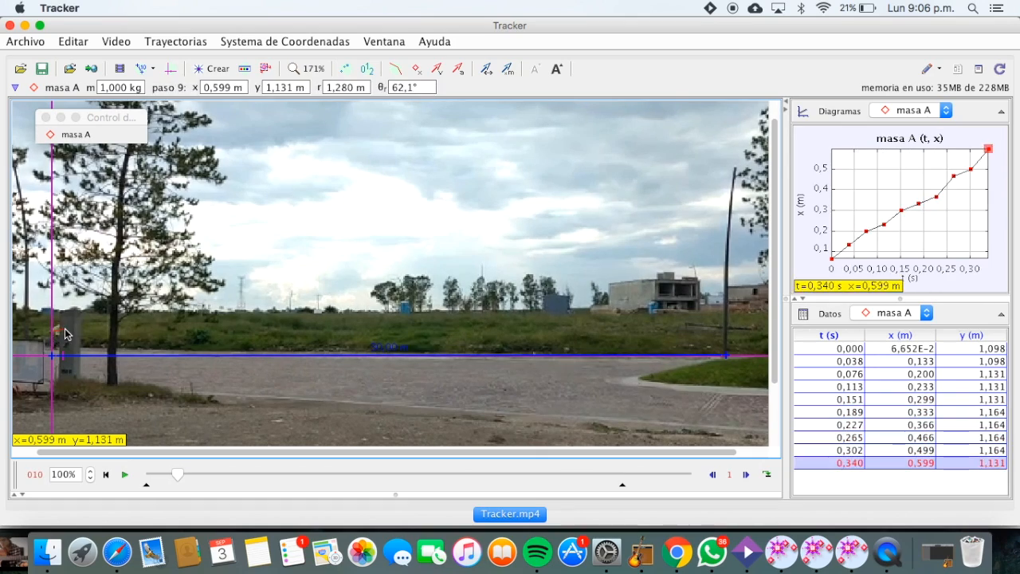
pyautogui.keyDown('shift'); pyautogui.click(67, 333); pyautogui.keyUp('shift')
pyautogui.keyDown('shift'); pyautogui.click(69, 333); pyautogui.keyUp('shift')
pyautogui.keyDown('shift'); pyautogui.click(71, 333); pyautogui.keyUp('shift')
pyautogui.keyDown('shift'); pyautogui.click(74, 334); pyautogui.keyUp('shift')
pyautogui.keyDown('shift'); pyautogui.click(76, 334); pyautogui.keyUp('shift')
pyautogui.keyDown('shift'); pyautogui.click(78, 334); pyautogui.keyUp('shift')
pyautogui.keyDown('shift'); pyautogui.click(82, 335); pyautogui.keyUp('shift')
pyautogui.keyDown('shift'); pyautogui.click(87, 334); pyautogui.keyUp('shift')
pyautogui.keyDown('shift'); pyautogui.click(88, 335); pyautogui.keyUp('shift')
pyautogui.keyDown('shift'); pyautogui.click(91, 334); pyautogui.keyUp('shift')
pyautogui.keyDown('shift'); pyautogui.click(100, 333); pyautogui.keyUp('shift')
pyautogui.keyDown('shift'); pyautogui.click(109, 334); pyautogui.keyUp('shift')
pyautogui.keyDown('shift'); pyautogui.click(117, 332); pyautogui.keyUp('shift')
pyautogui.keyDown('shift'); pyautogui.click(124, 331); pyautogui.keyUp('shift')
pyautogui.keyDown('shift'); pyautogui.click(132, 331); pyautogui.keyUp('shift')
pyautogui.keyDown('shift'); pyautogui.click(140, 330); pyautogui.keyUp('shift')
pyautogui.keyDown('shift'); pyautogui.click(146, 330); pyautogui.keyUp('shift')
pyautogui.keyDown('shift'); pyautogui.click(152, 330); pyautogui.keyUp('shift')
pyautogui.keyDown('shift'); pyautogui.click(163, 332); pyautogui.keyUp('shift')
pyautogui.keyDown('shift'); pyautogui.click(173, 335); pyautogui.keyUp('shift')
pyautogui.keyDown('shift'); pyautogui.click(184, 334); pyautogui.keyUp('shift')
pyautogui.keyDown('shift'); pyautogui.click(196, 335); pyautogui.keyUp('shift')
pyautogui.keyDown('shift'); pyautogui.click(207, 333); pyautogui.keyUp('shift')
pyautogui.keyDown('shift'); pyautogui.click(219, 332); pyautogui.keyUp('shift')
pyautogui.keyDown('shift'); pyautogui.click(228, 332); pyautogui.keyUp('shift')
pyautogui.keyDown('shift'); pyautogui.click(236, 332); pyautogui.keyUp('shift')
pyautogui.keyDown('shift'); pyautogui.click(250, 332); pyautogui.keyUp('shift')
pyautogui.keyDown('shift'); pyautogui.click(262, 333); pyautogui.keyUp('shift')
pyautogui.keyDown('shift'); pyautogui.click(270, 333); pyautogui.keyUp('shift')
pyautogui.keyDown('shift'); pyautogui.click(278, 333); pyautogui.keyUp('shift')
pyautogui.keyDown('shift'); pyautogui.click(288, 333); pyautogui.keyUp('shift')
pyautogui.keyDown('shift'); pyautogui.click(297, 333); pyautogui.keyUp('shift')
pyautogui.keyDown('shift'); pyautogui.click(309, 333); pyautogui.keyUp('shift')
pyautogui.keyDown('shift'); pyautogui.click(319, 334); pyautogui.keyUp('shift')
pyautogui.keyDown('shift'); pyautogui.click(334, 333); pyautogui.keyUp('shift')
pyautogui.keyDown('shift'); pyautogui.click(349, 333); pyautogui.keyUp('shift')
pyautogui.keyDown('shift'); pyautogui.click(363, 332); pyautogui.keyUp('shift')
pyautogui.keyDown('shift'); pyautogui.click(377, 332); pyautogui.keyUp('shift')
pyautogui.keyDown('shift'); pyautogui.click(391, 333); pyautogui.keyUp('shift')
pyautogui.keyDown('shift'); pyautogui.click(402, 333); pyautogui.keyUp('shift')
pyautogui.keyDown('shift'); pyautogui.click(414, 333); pyautogui.keyUp('shift')
pyautogui.keyDown('shift'); pyautogui.click(428, 333); pyautogui.keyUp('shift')
pyautogui.keyDown('shift'); pyautogui.click(441, 333); pyautogui.keyUp('shift')
pyautogui.keyDown('shift'); pyautogui.click(454, 333); pyautogui.keyUp('shift')
pyautogui.keyDown('shift'); pyautogui.click(469, 334); pyautogui.keyUp('shift')
pyautogui.keyDown('shift'); pyautogui.click(483, 333); pyautogui.keyUp('shift')
pyautogui.keyDown('shift'); pyautogui.click(494, 333); pyautogui.keyUp('shift')
pyautogui.keyDown('shift'); pyautogui.click(504, 333); pyautogui.keyUp('shift')
pyautogui.keyDown('shift'); pyautogui.click(517, 334); pyautogui.keyUp('shift')
pyautogui.keyDown('shift'); pyautogui.click(531, 333); pyautogui.keyUp('shift')
pyautogui.keyDown('shift'); pyautogui.click(540, 334); pyautogui.keyUp('shift')
pyautogui.keyDown('shift'); pyautogui.click(549, 334); pyautogui.keyUp('shift')
pyautogui.keyDown('shift'); pyautogui.click(564, 334); pyautogui.keyUp('shift')
pyautogui.keyDown('shift'); pyautogui.click(579, 335); pyautogui.keyUp('shift')
pyautogui.keyDown('shift'); pyautogui.click(588, 335); pyautogui.keyUp('shift')
pyautogui.keyDown('shift'); pyautogui.click(598, 335); pyautogui.keyUp('shift')
pyautogui.keyDown('shift'); pyautogui.click(608, 335); pyautogui.keyUp('shift')
pyautogui.keyDown('shift'); pyautogui.click(618, 335); pyautogui.keyUp('shift')
pyautogui.keyDown('shift'); pyautogui.click(628, 335); pyautogui.keyUp('shift')
pyautogui.keyDown('shift'); pyautogui.click(642, 336); pyautogui.keyUp('shift')
pyautogui.keyDown('shift'); pyautogui.click(653, 335); pyautogui.keyUp('shift')
pyautogui.keyDown('shift'); pyautogui.click(667, 337); pyautogui.keyUp('shift')
pyautogui.keyDown('shift'); pyautogui.click(681, 336); pyautogui.keyUp('shift')
pyautogui.keyDown('shift'); pyautogui.click(691, 336); pyautogui.keyUp('shift')
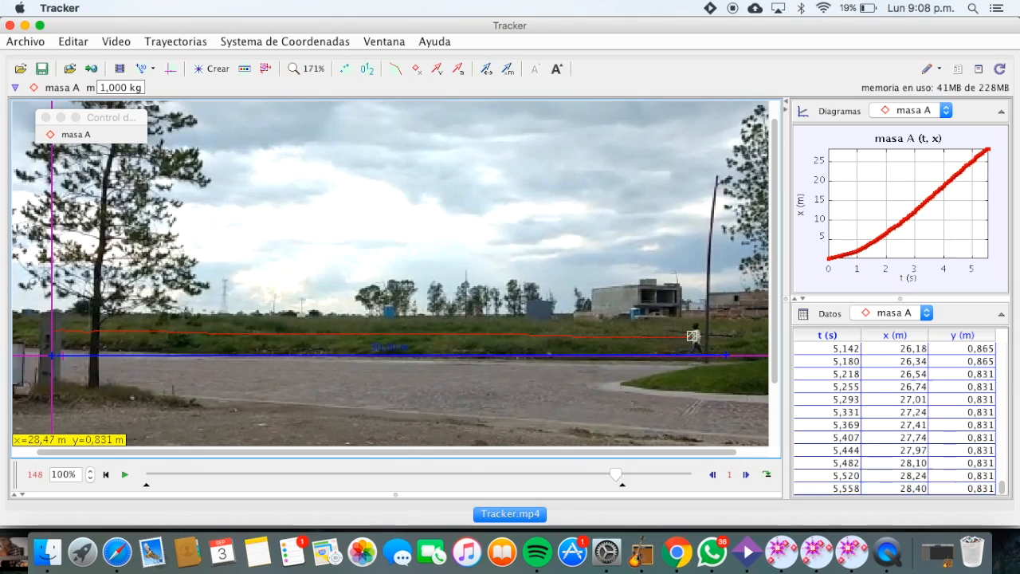
pyautogui.keyDown('shift'); pyautogui.click(695, 336); pyautogui.keyUp('shift')
pyautogui.keyDown('shift'); pyautogui.click(701, 337); pyautogui.keyUp('shift')
pyautogui.keyDown('shift'); pyautogui.click(706, 337); pyautogui.keyUp('shift')
# Realign the calibration stick's far end with the lamp post's base in frame 150 and review the position data table
pyautogui.moveTo(725, 356); pyautogui.dragTo(710, 360)
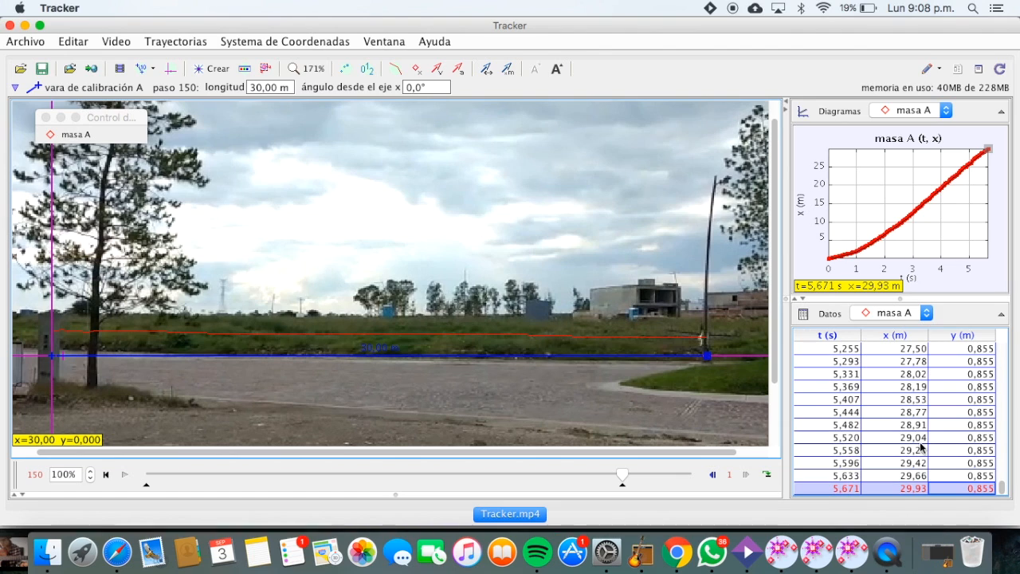
pyautogui.scroll(5, 920, 448)
pyautogui.scroll(-5, 920, 448)
pyautogui.scroll(17, 920, 448)
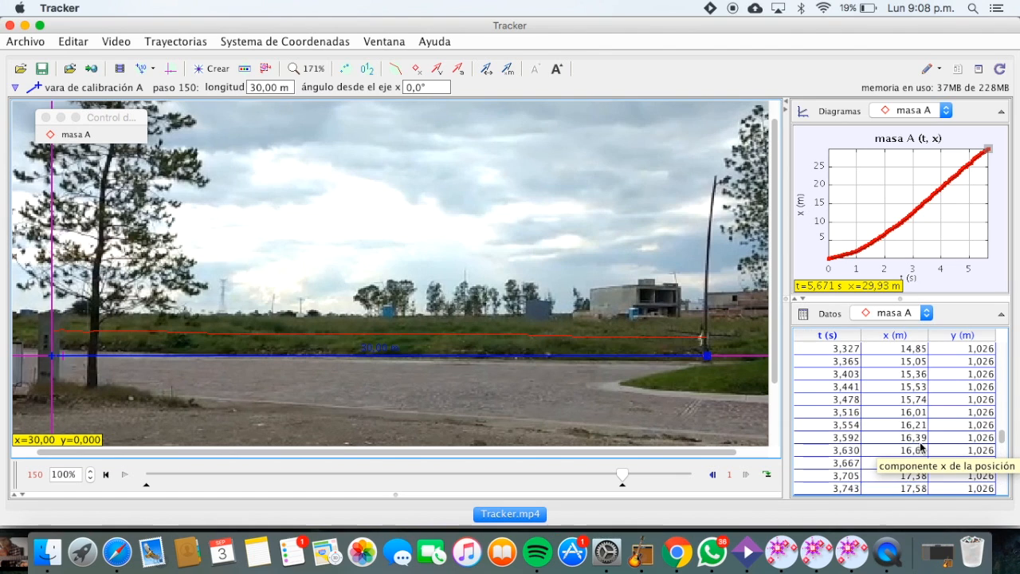
pyautogui.scroll(8, 921, 448)
pyautogui.scroll(-11, 920, 448)
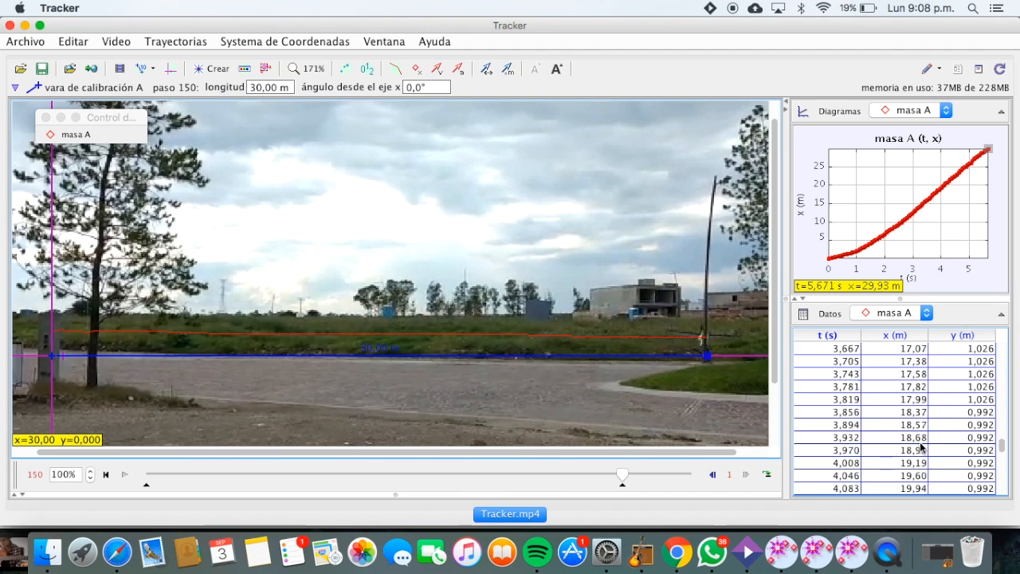
pyautogui.scroll(-14, 920, 448)
# Configure the data table's visible columns for masa A, hiding y and adding v and a
pyautogui.click(833, 315)
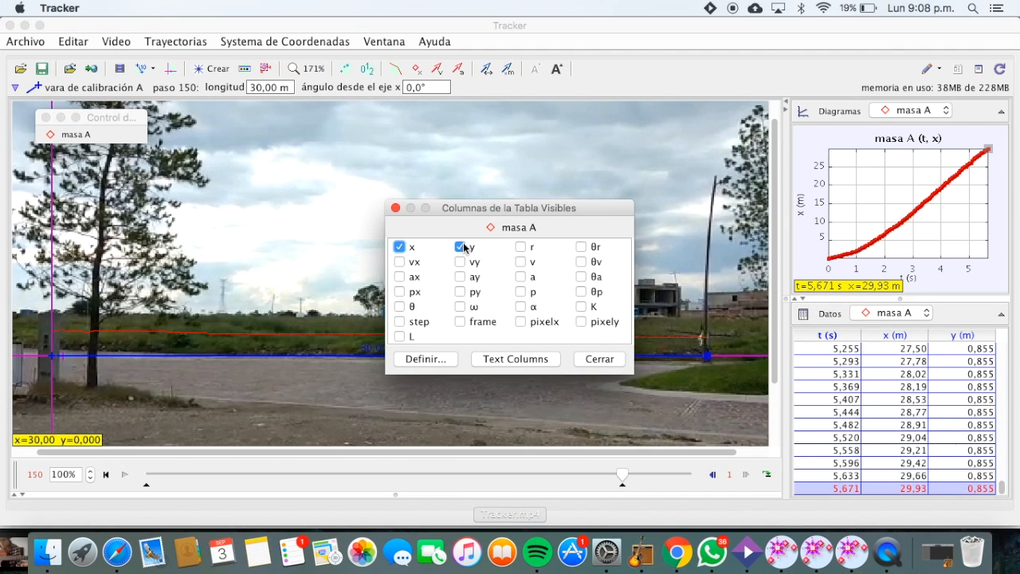
pyautogui.click(461, 247)
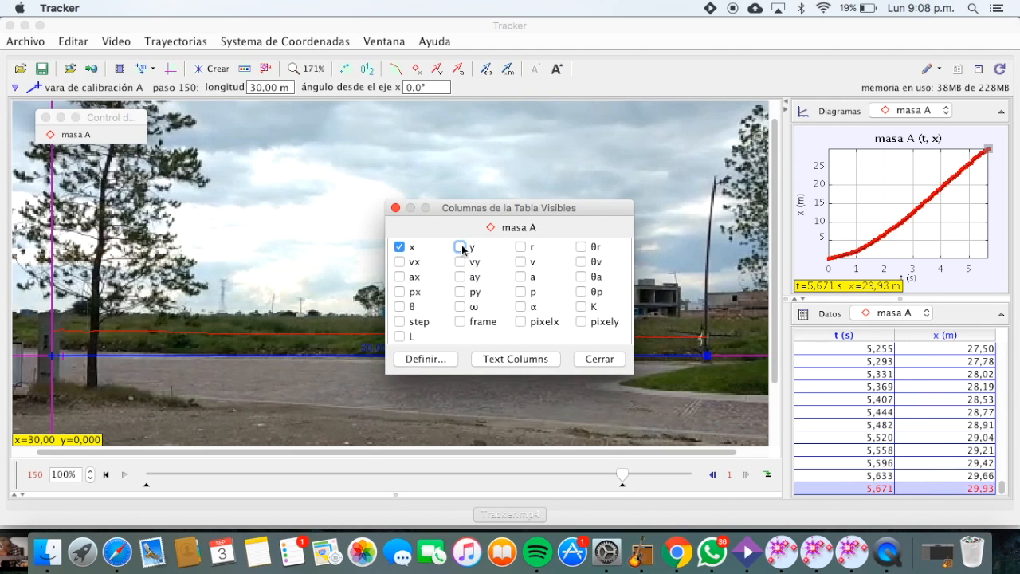
pyautogui.click(521, 262)
pyautogui.click(521, 277)
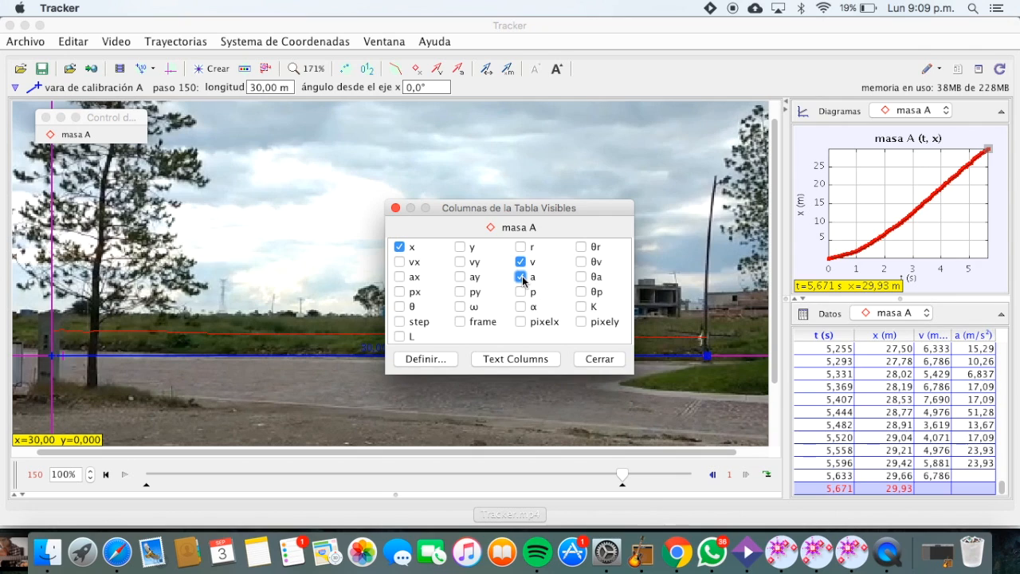
pyautogui.click(599, 360)
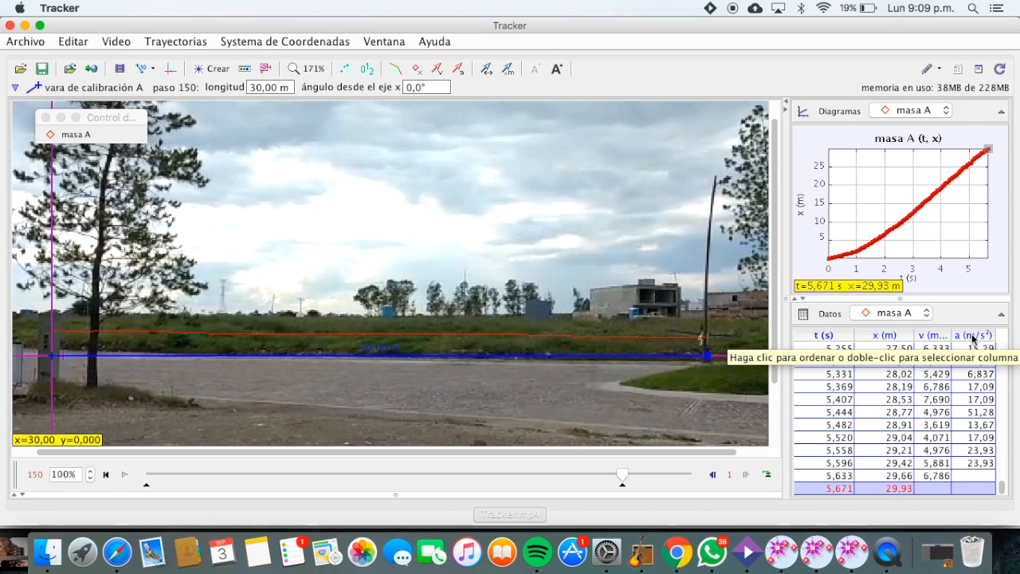
# Open the masa A data in the analysis tool and turn off the connecting line of the x series
pyautogui.rightClick(972, 339)
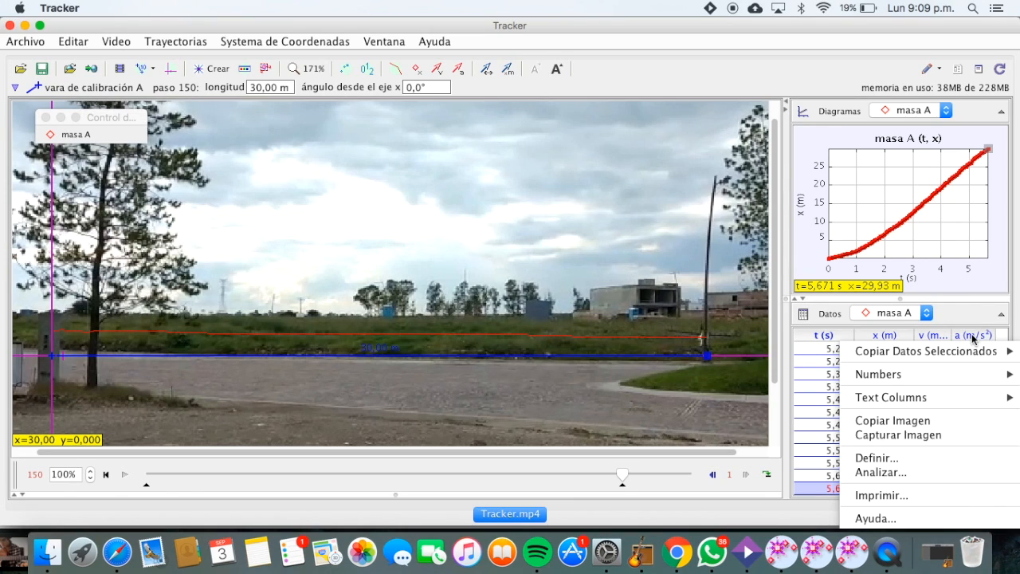
pyautogui.click(878, 472)
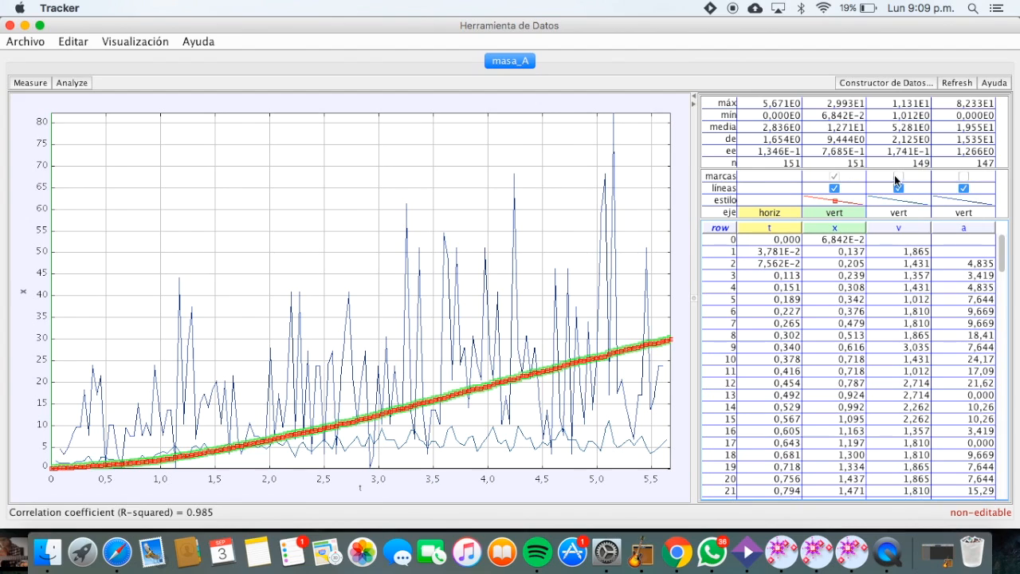
pyautogui.click(835, 189)
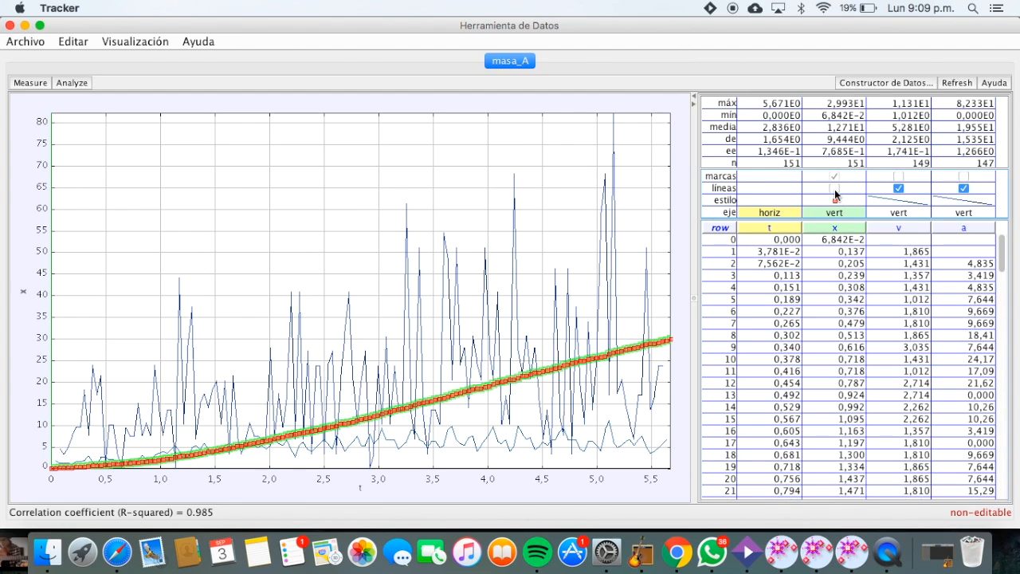
# Turn on the point markers for the v and a series in the analysis plot
pyautogui.click(898, 176)
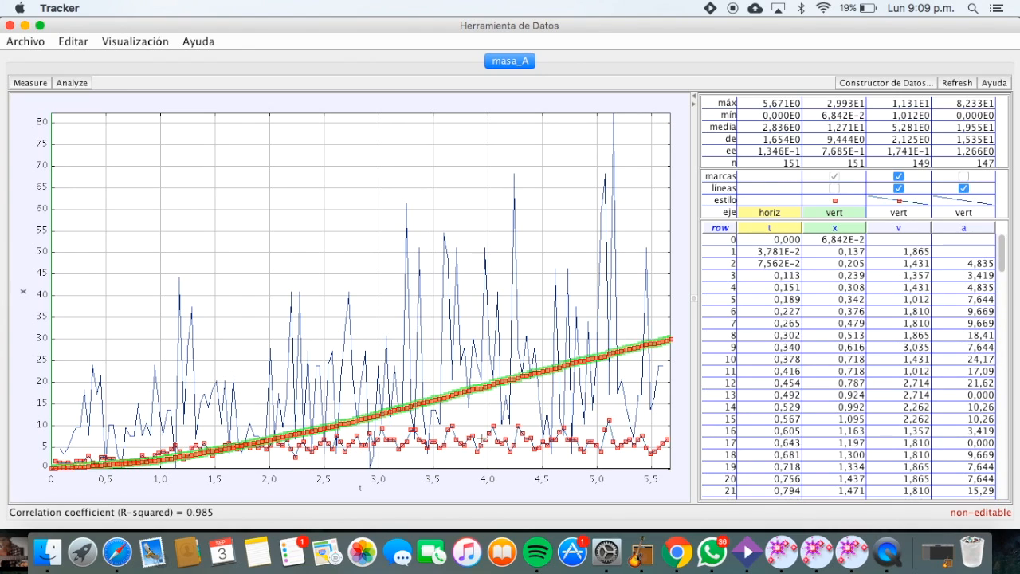
pyautogui.click(858, 239)
pyautogui.click(899, 176)
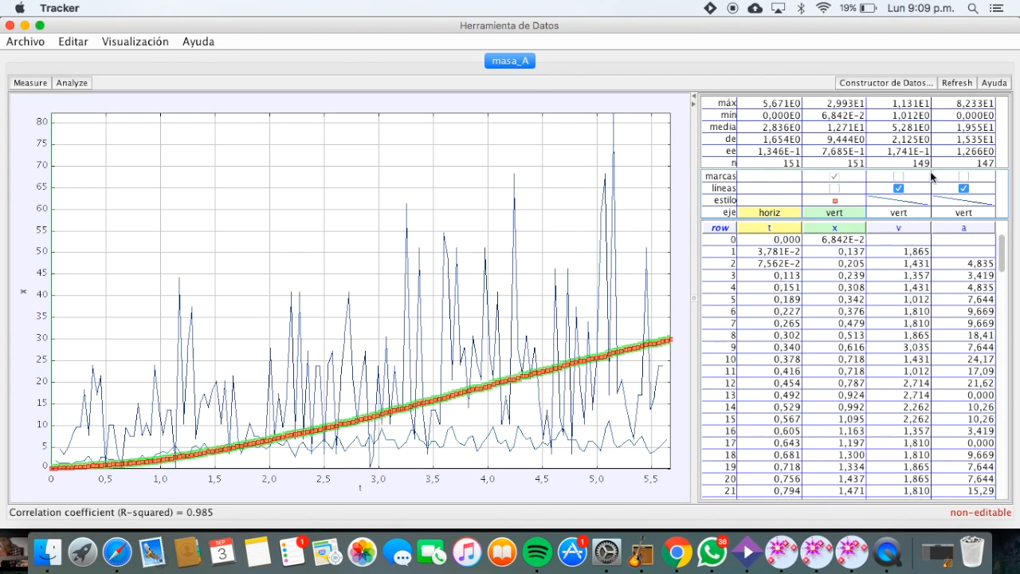
pyautogui.click(964, 177)
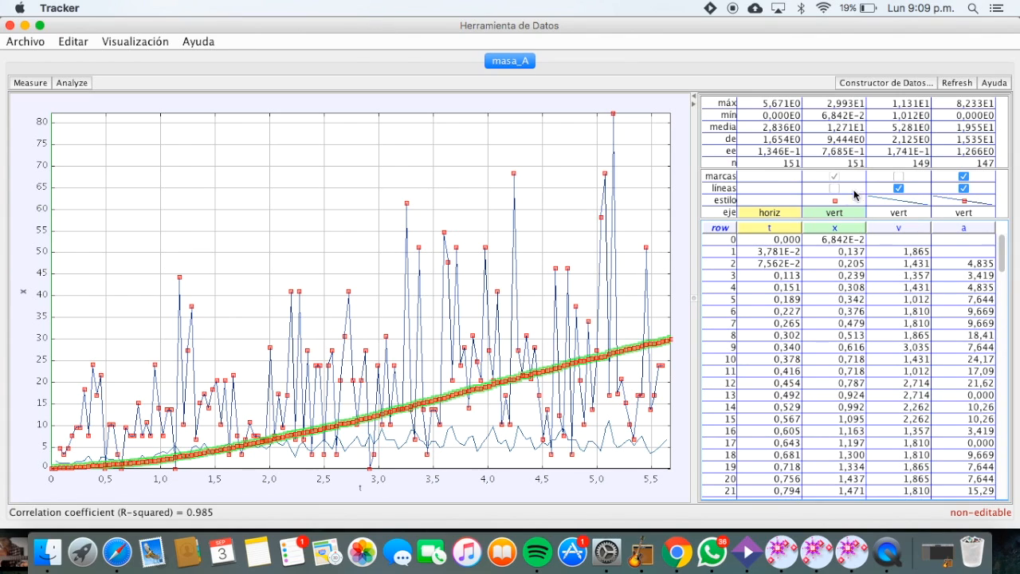
pyautogui.click(901, 177)
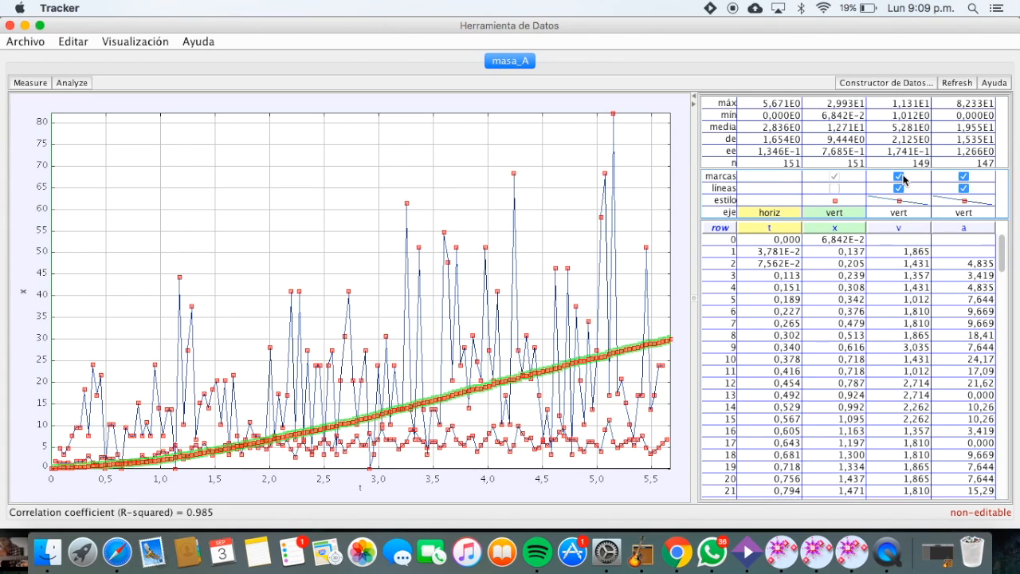
# Hide and restore the point markers and connecting line of the a series in the analysis plot
pyautogui.click(963, 177)
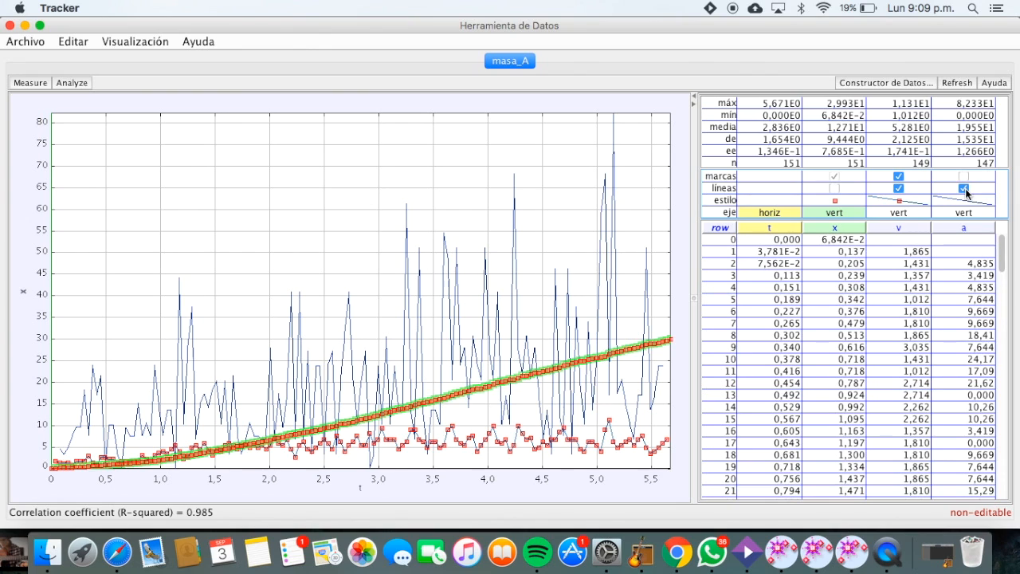
pyautogui.click(964, 188)
pyautogui.click(965, 177)
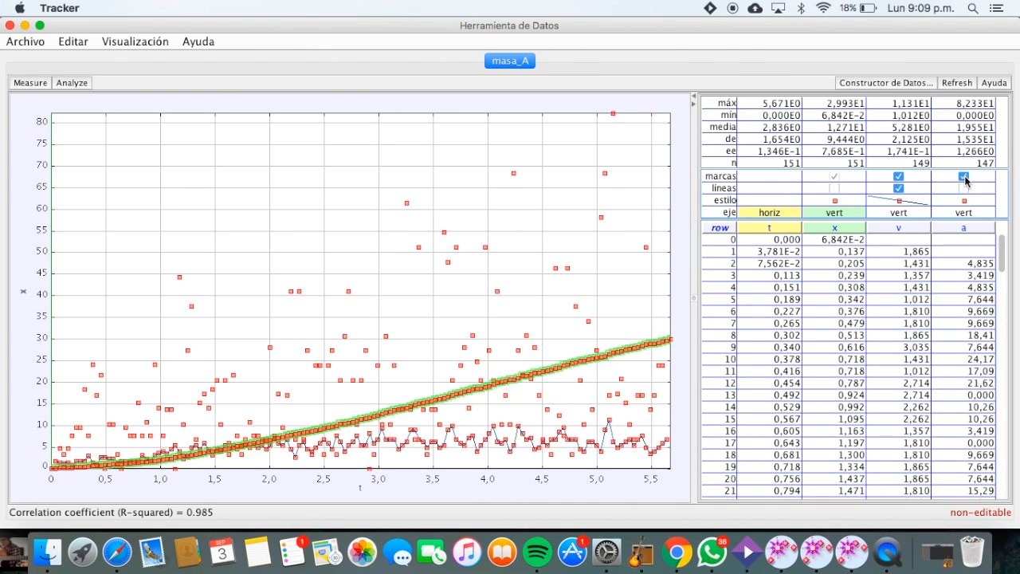
pyautogui.click(964, 188)
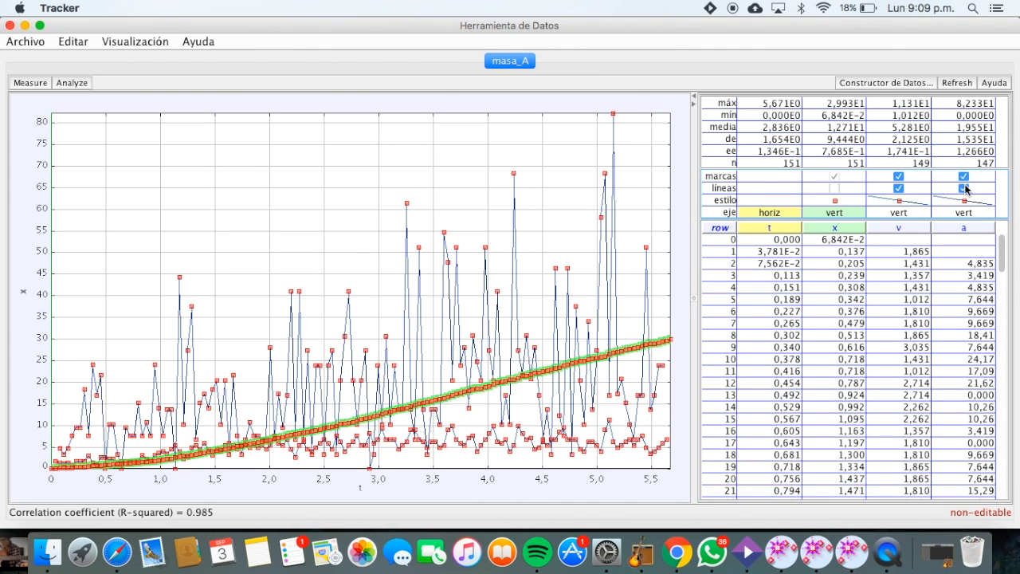
# Hide and restore the connecting line and point markers of the v series in the analysis plot
pyautogui.click(898, 188)
pyautogui.click(899, 176)
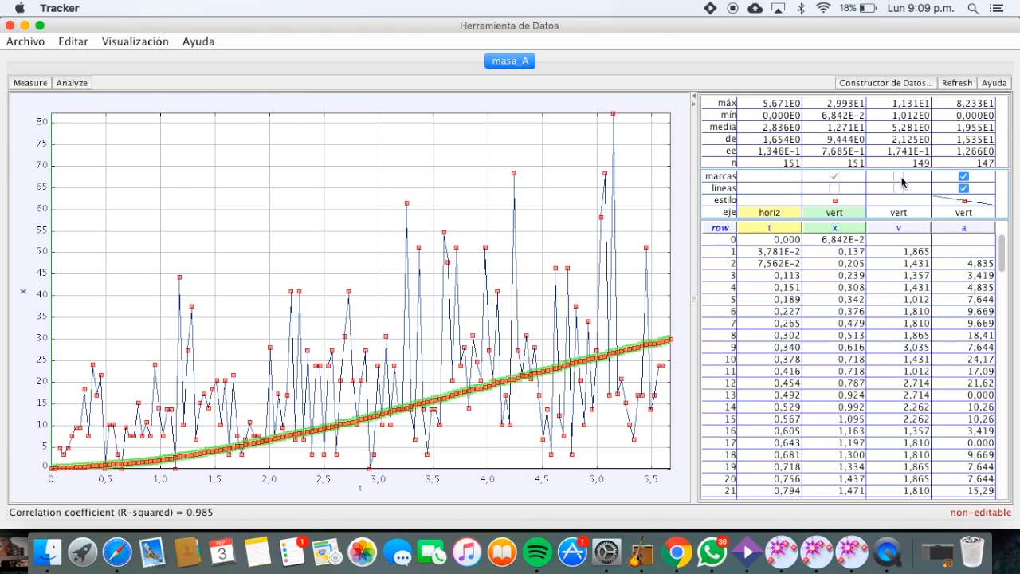
pyautogui.click(899, 177)
pyautogui.click(899, 189)
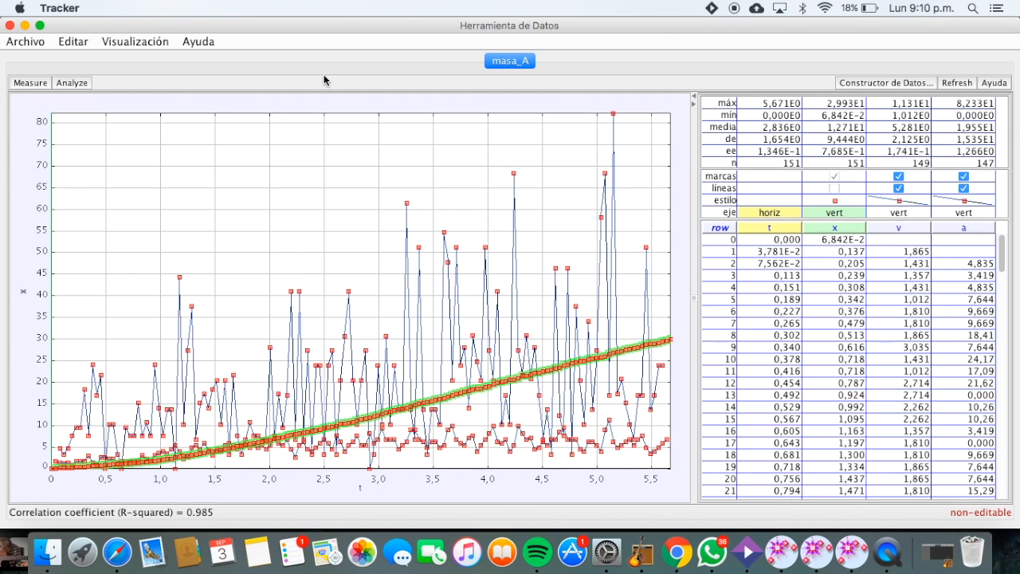
# Hide and redisplay the statistics for the masa A data, review them, and close the analysis window
pyautogui.click(76, 84)
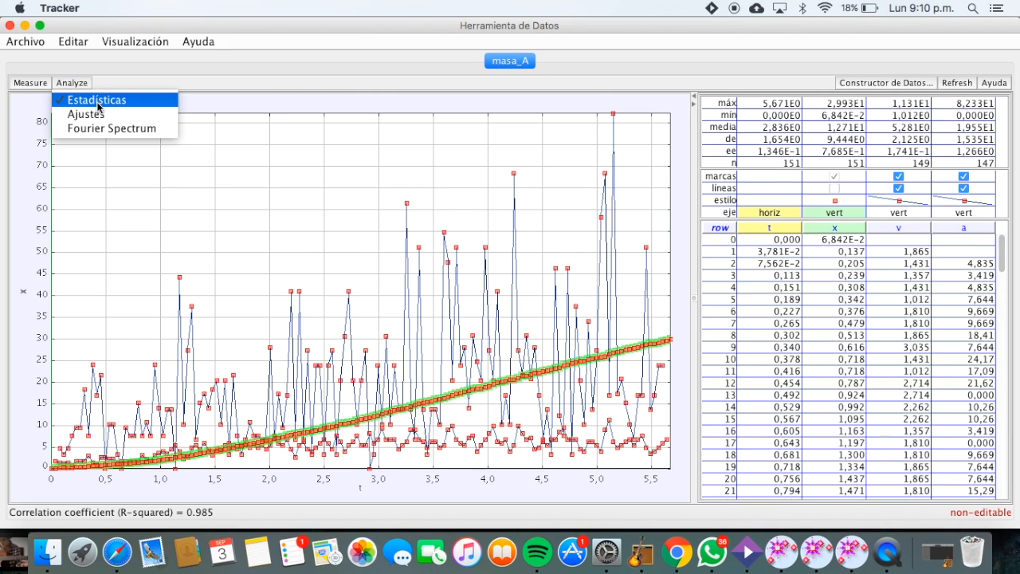
pyautogui.click(96, 101)
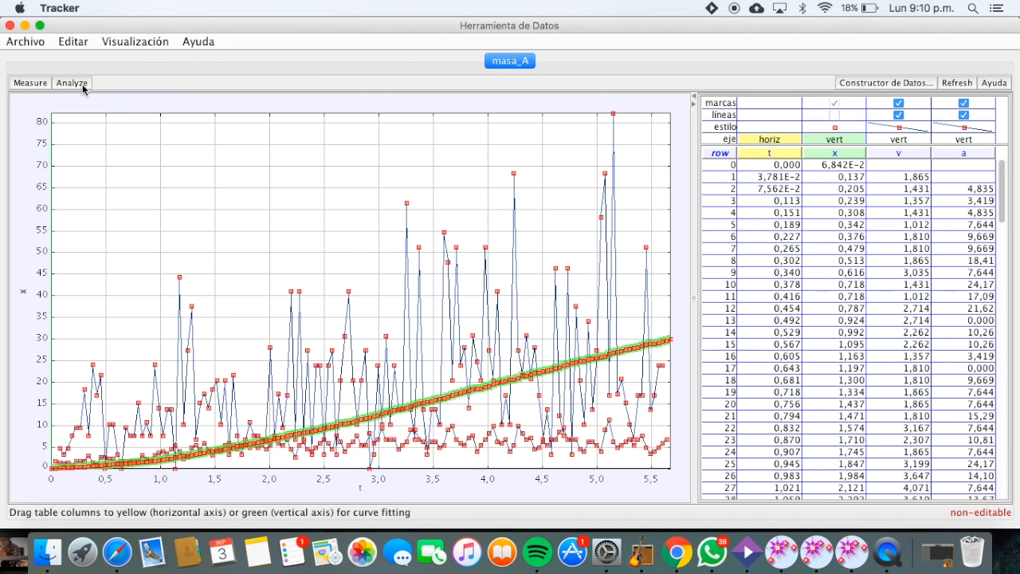
pyautogui.click(82, 84)
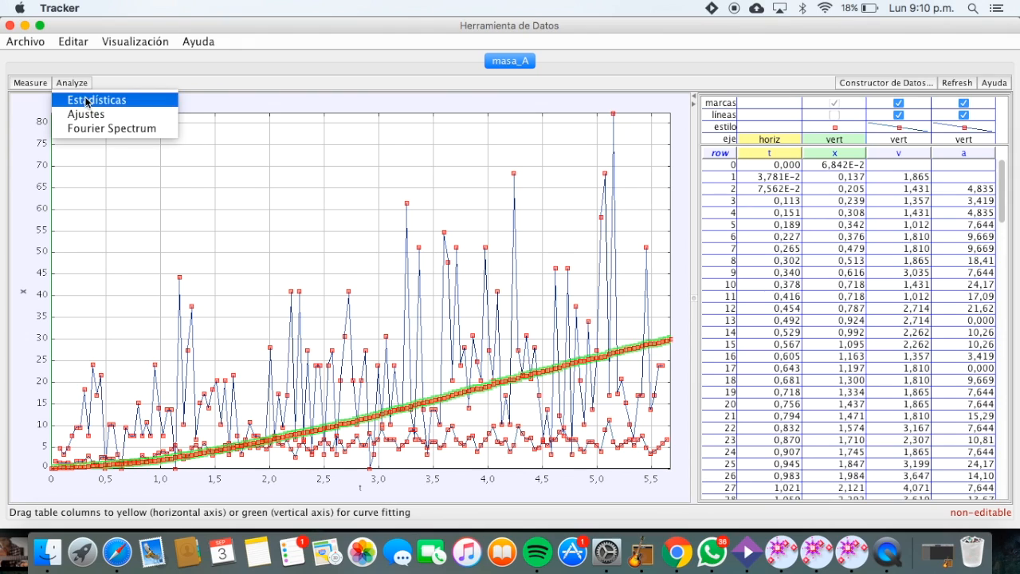
pyautogui.click(88, 101)
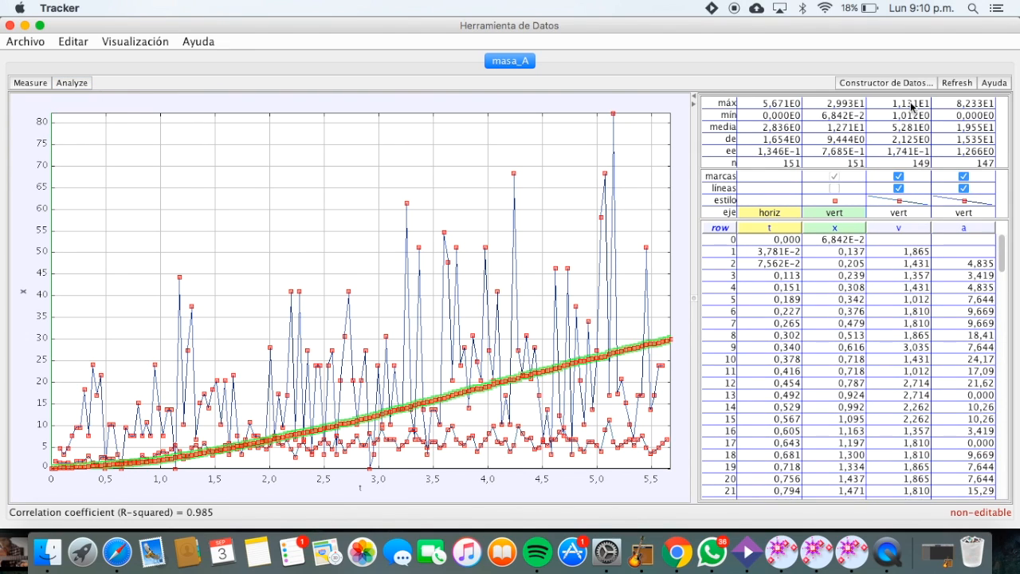
pyautogui.moveTo(911, 107)
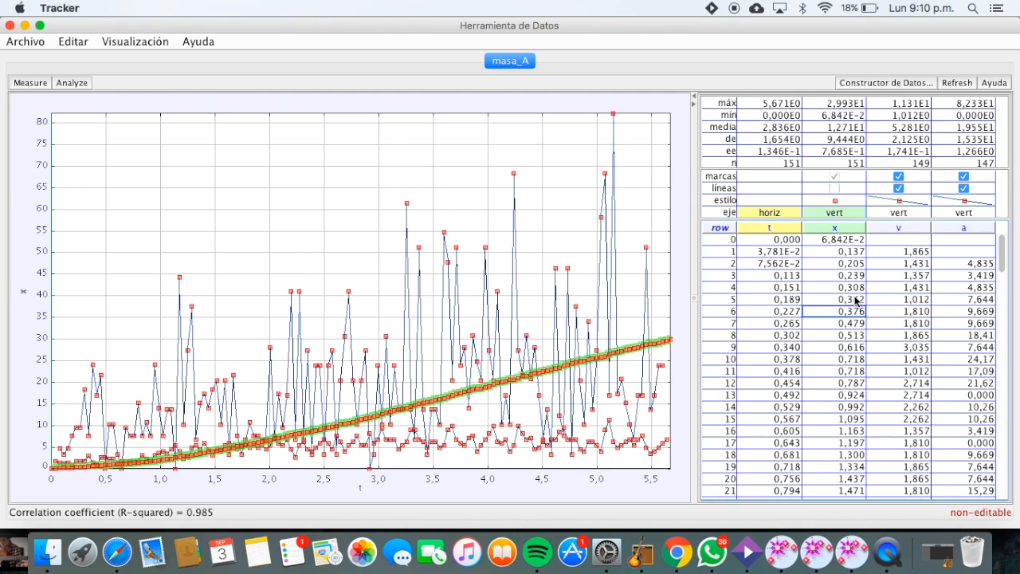
pyautogui.click(9, 26)
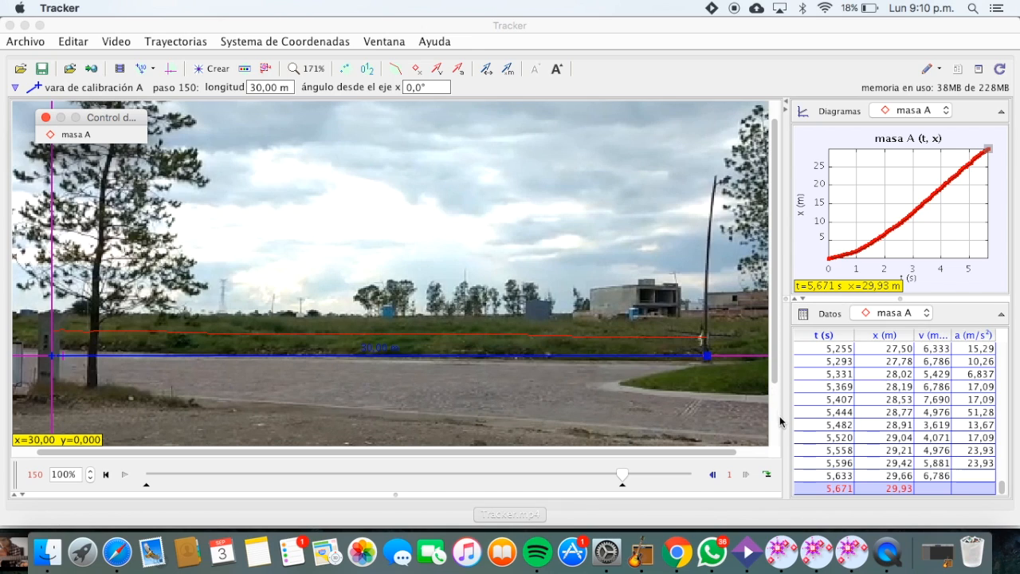
# Switch to the open project of the left-to-right run on the grass field and play its video from frame 0, pausing around frame 54
pyautogui.click(816, 550)
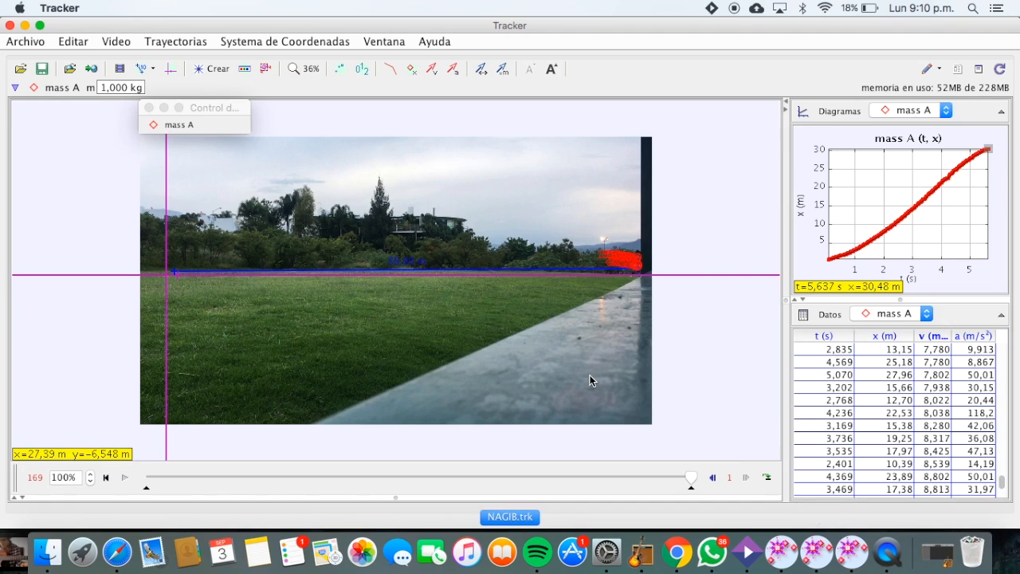
pyautogui.click(106, 477)
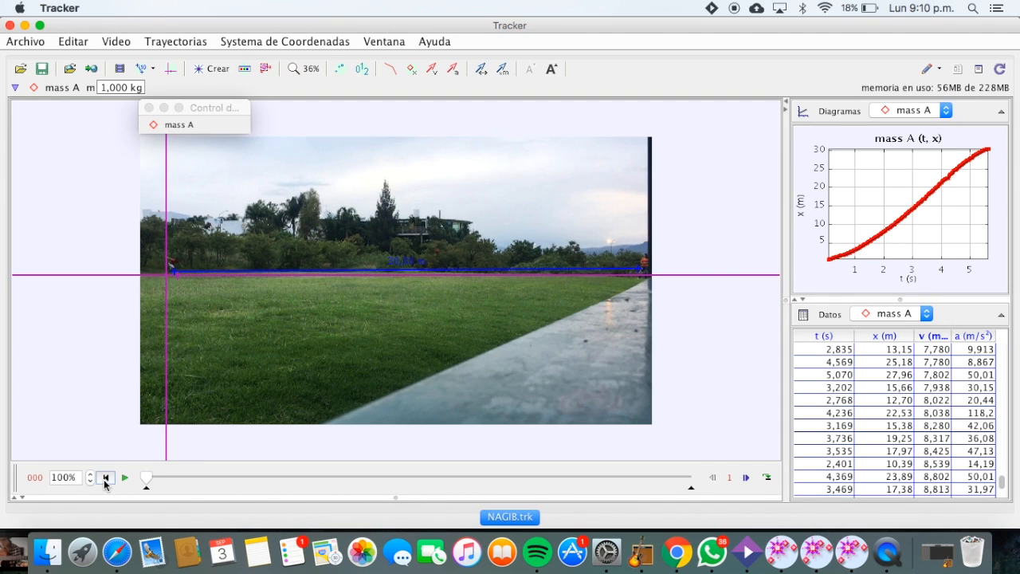
pyautogui.click(125, 478)
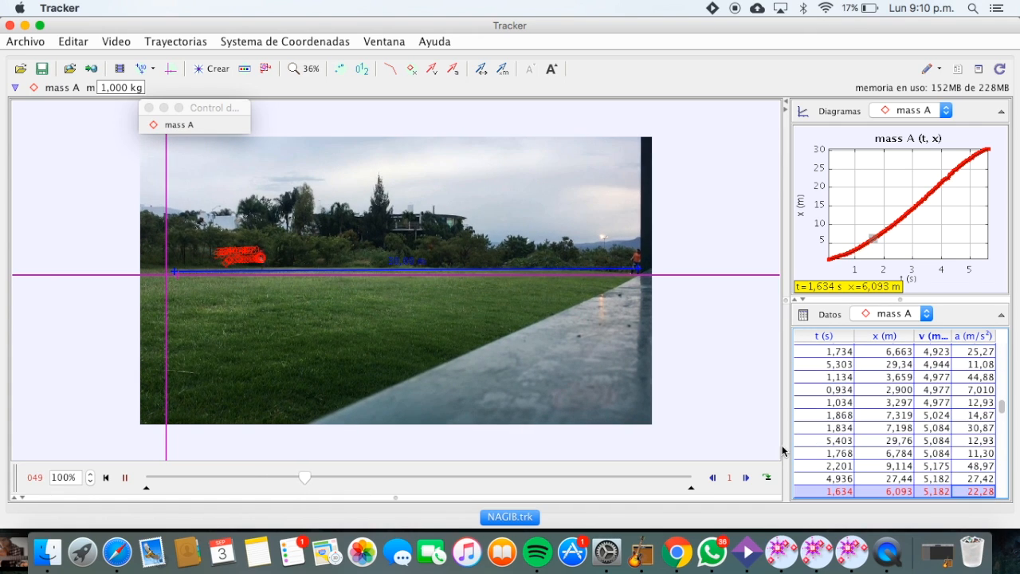
pyautogui.click(125, 478)
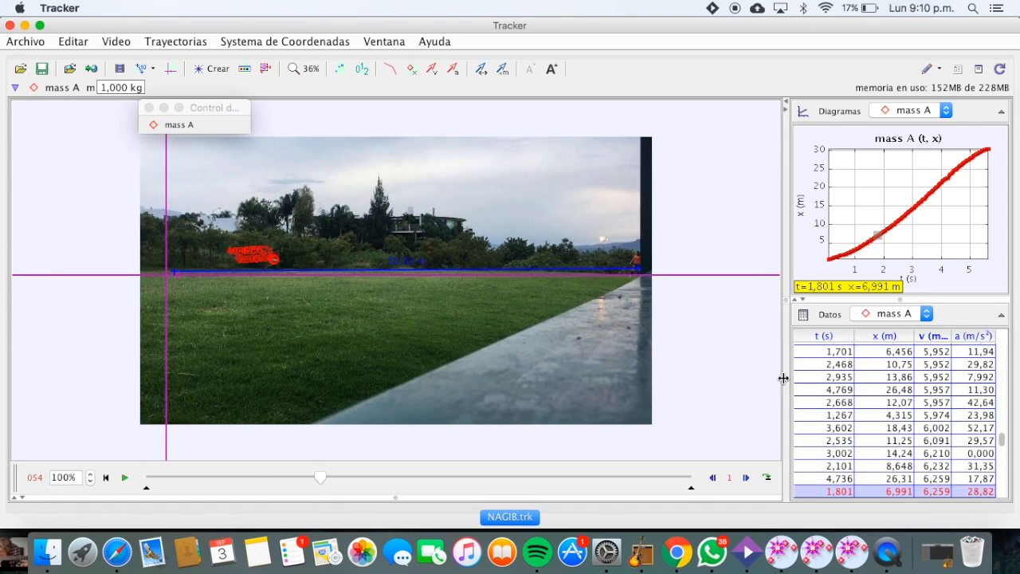
# Open the mass A data of the left-to-right run in the analysis tool, review its plot and statistics, and close it
pyautogui.rightClick(973, 403)
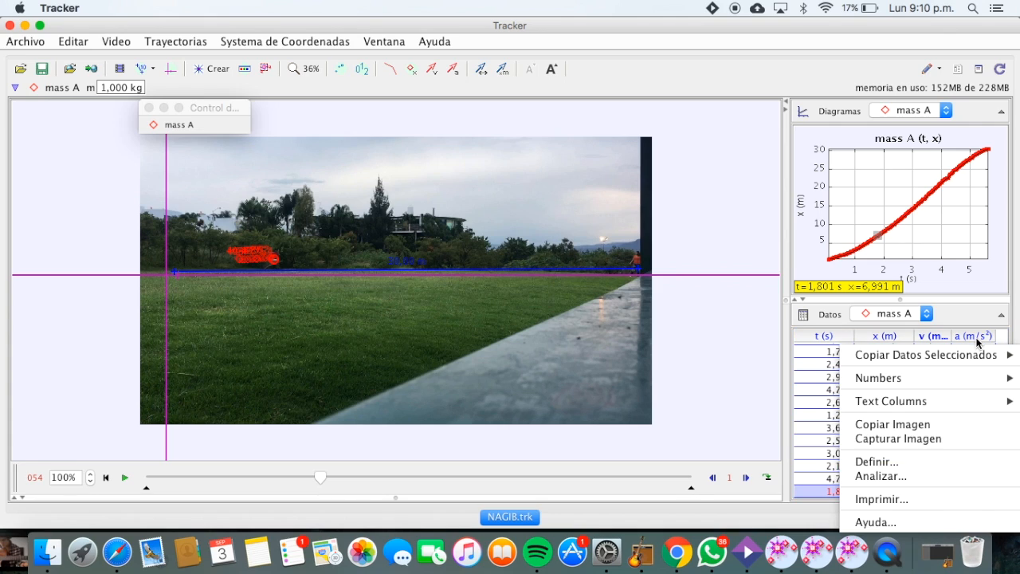
pyautogui.click(870, 475)
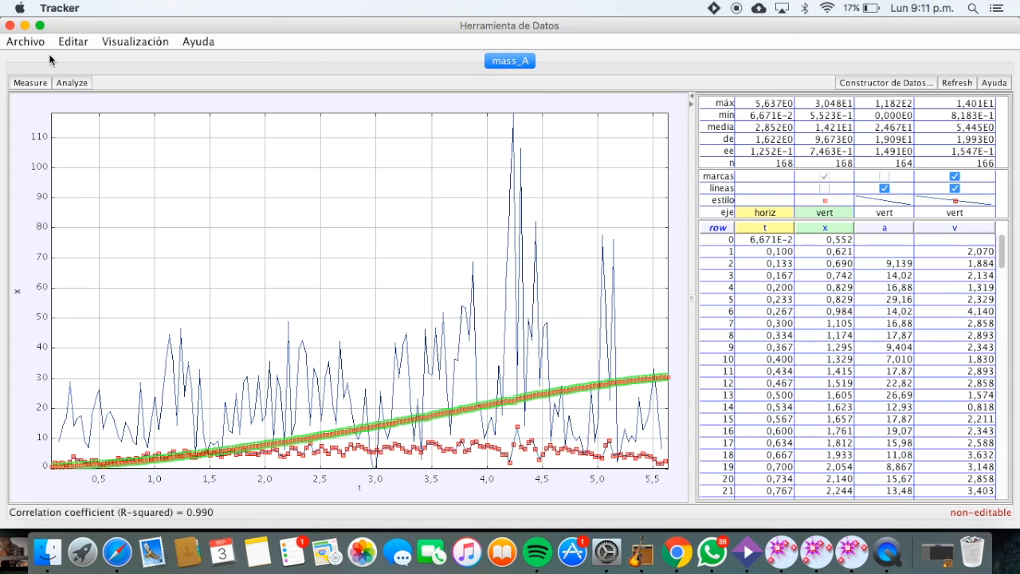
pyautogui.click(10, 26)
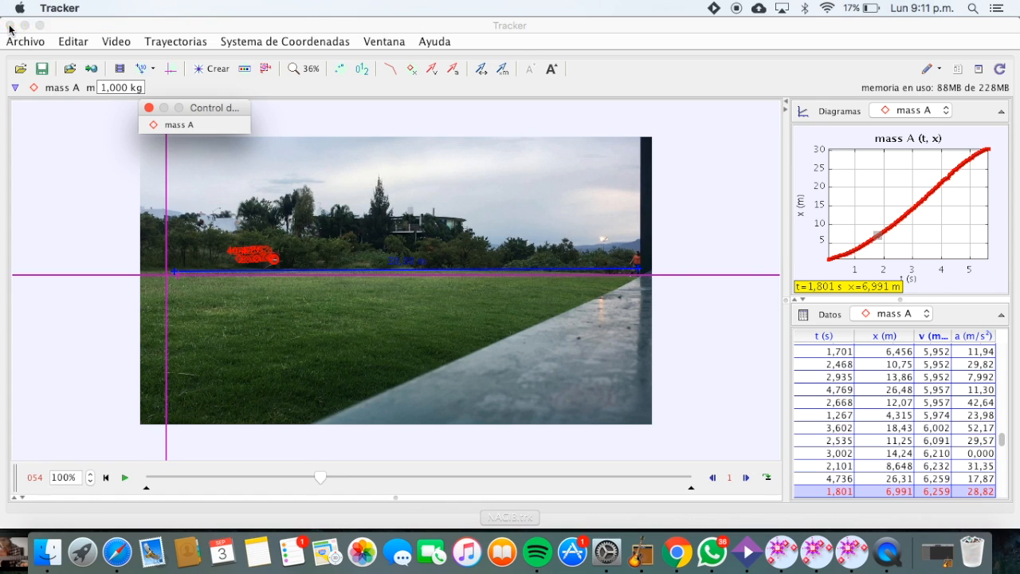
# Switch to the open project of the right-to-left run on the grass field and play its video briefly, pausing around frame 18
pyautogui.click(849, 548)
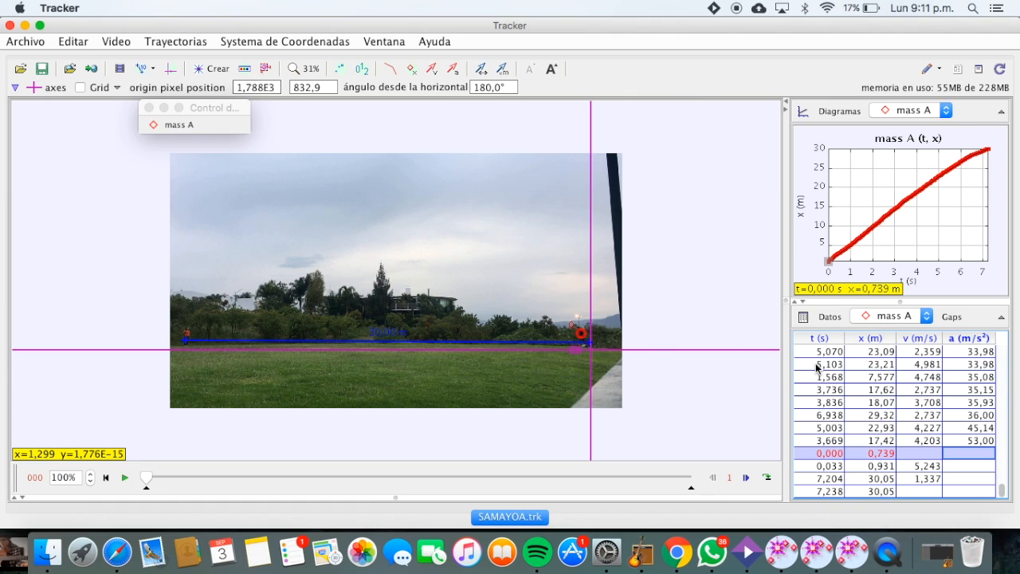
pyautogui.click(124, 478)
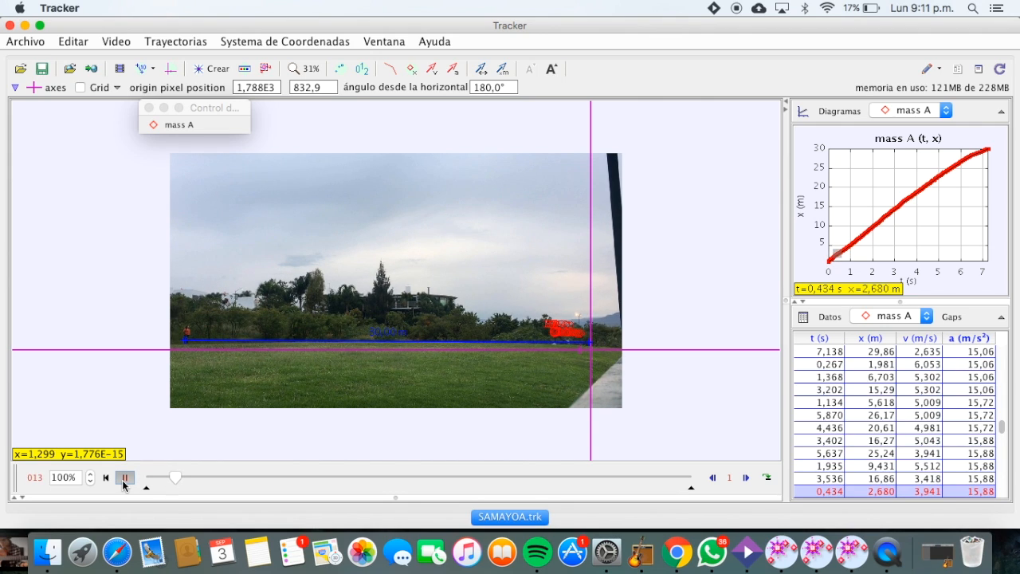
pyautogui.click(124, 479)
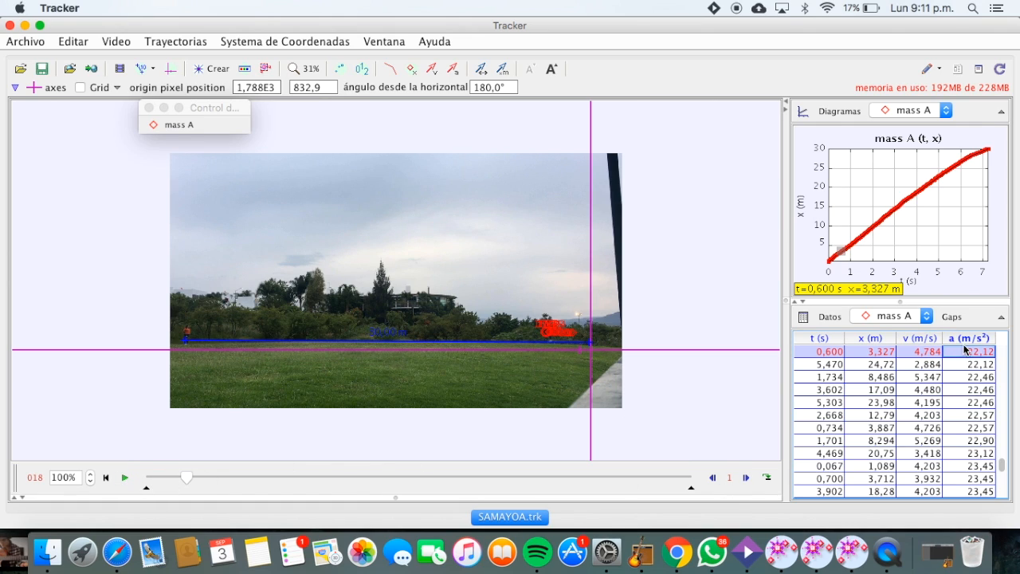
# Open the mass A data of the right-to-left run in the analysis tool, review its plot and statistics, and close it
pyautogui.rightClick(804, 343)
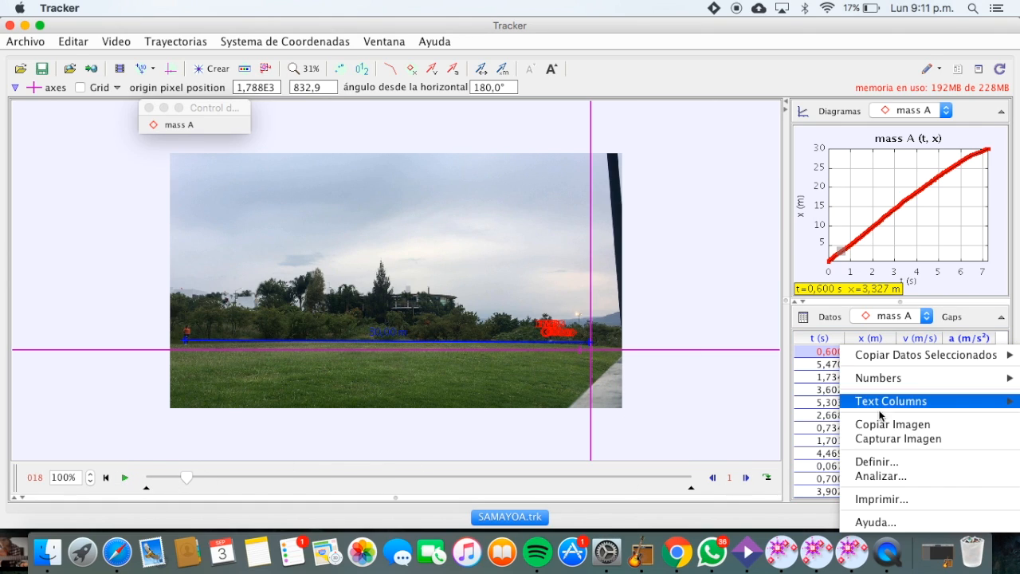
pyautogui.click(870, 474)
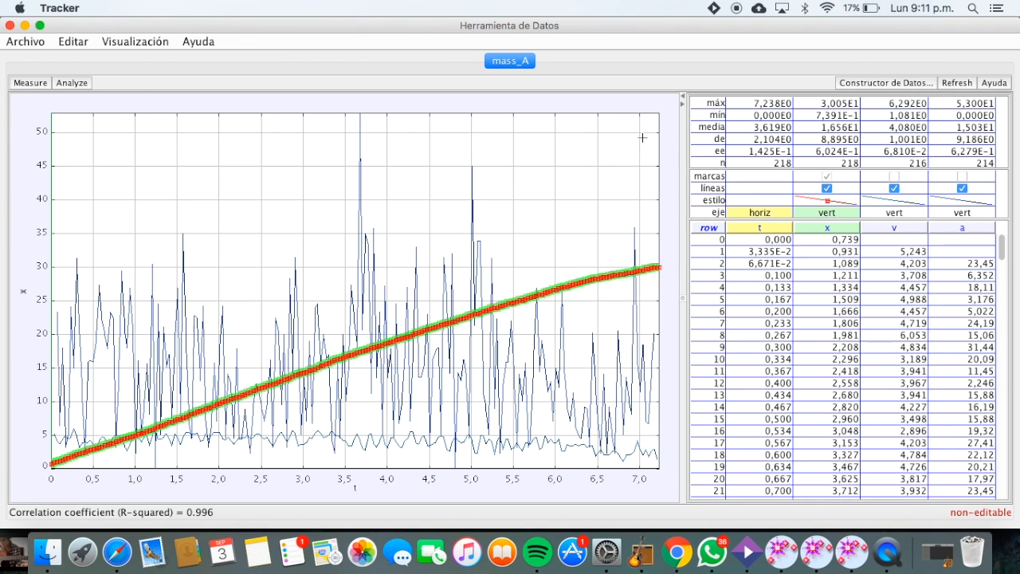
pyautogui.click(10, 27)
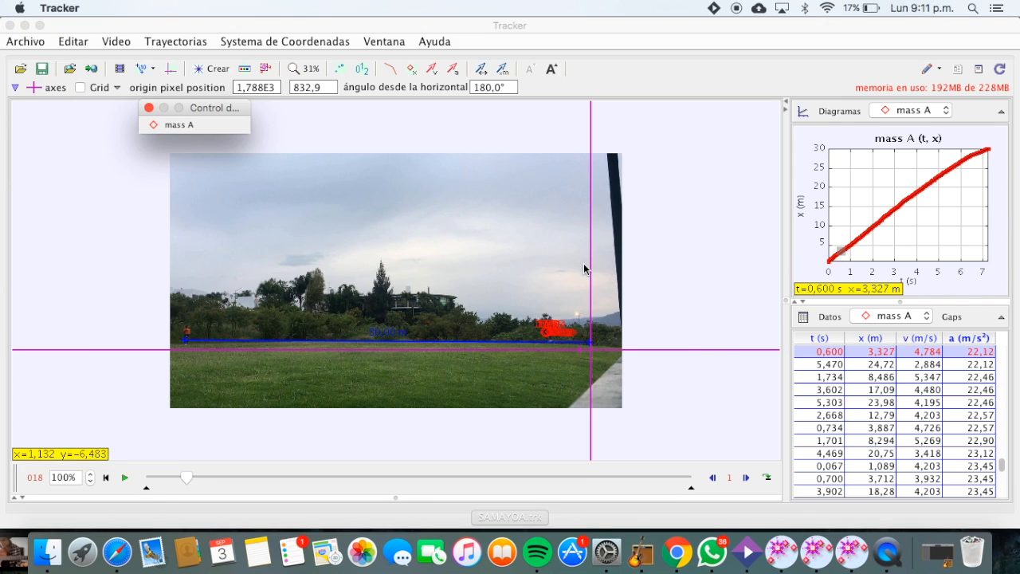